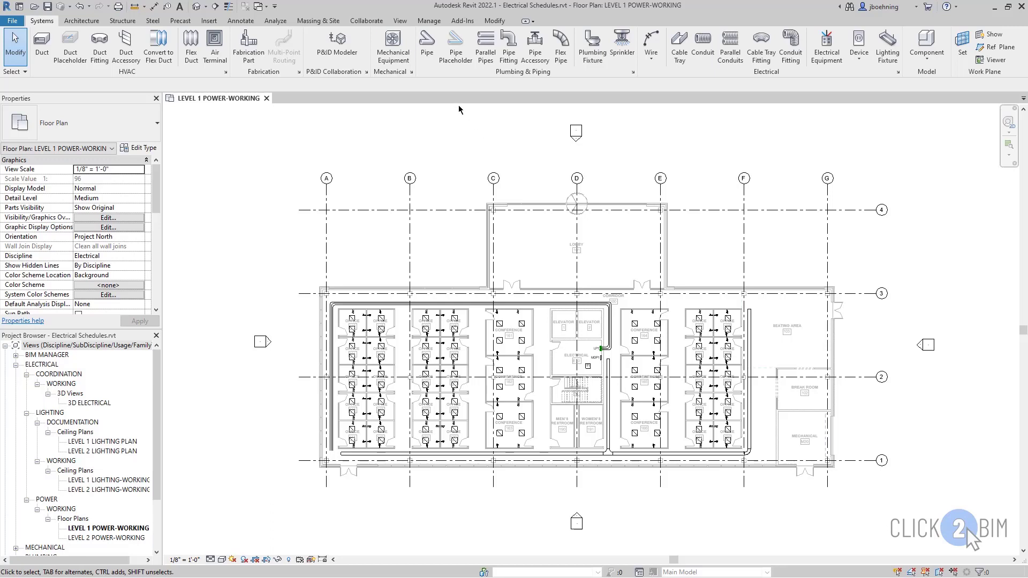
- Start a new Schedule/Quantities schedule and select the Lighting Fixtures category
left_click(401, 21)
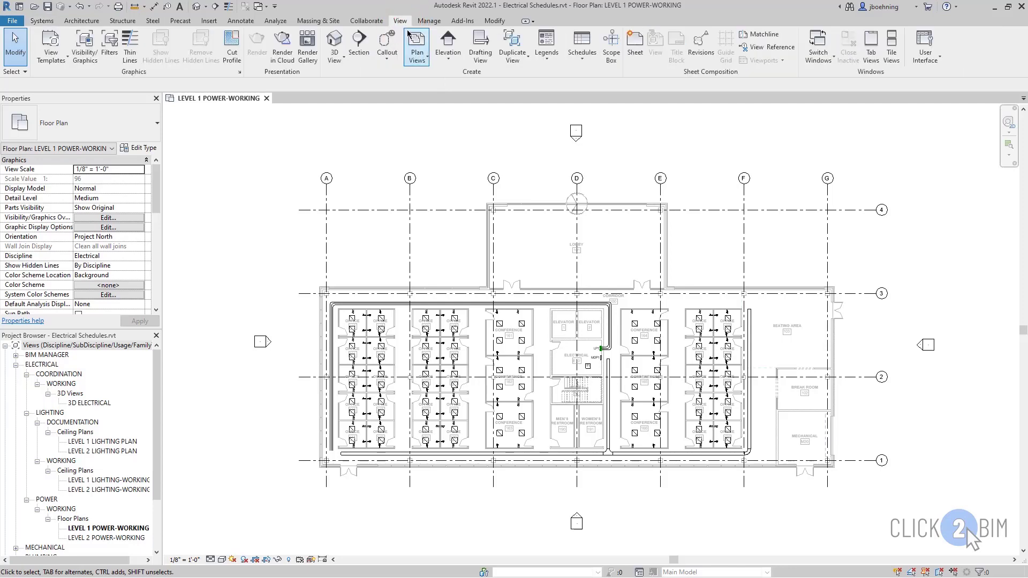
left_click(588, 63)
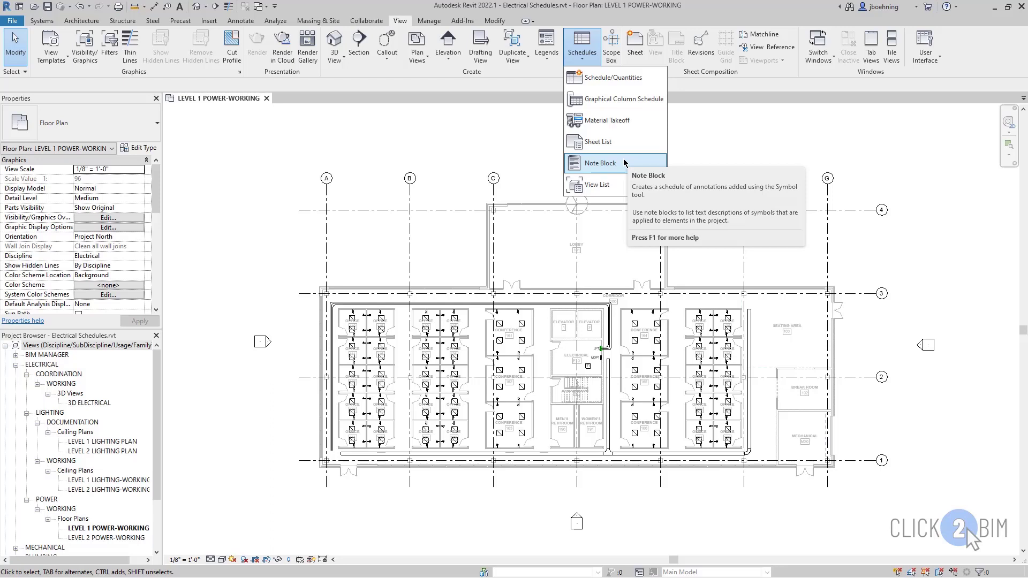
left_click(647, 80)
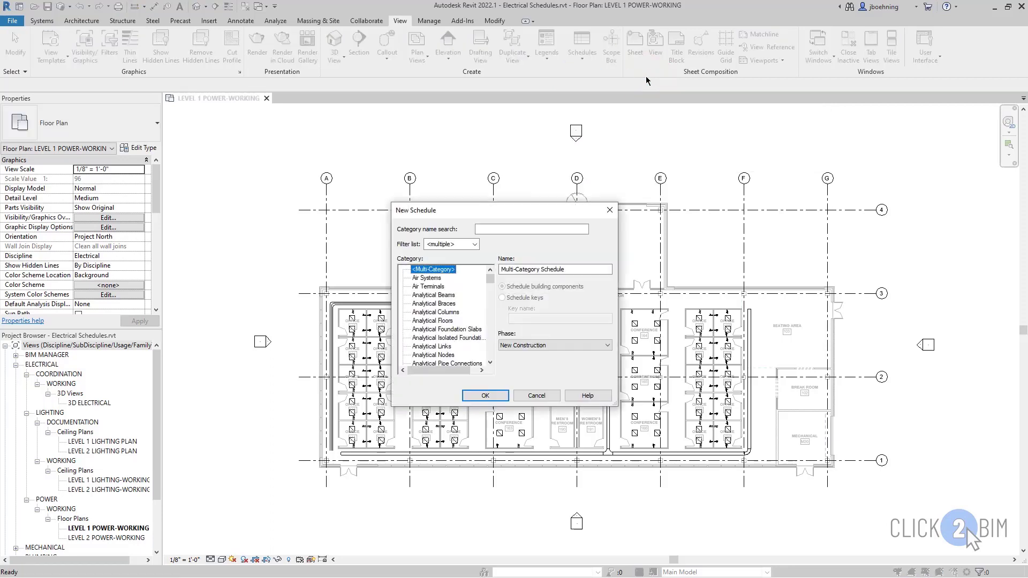
left_click(491, 280)
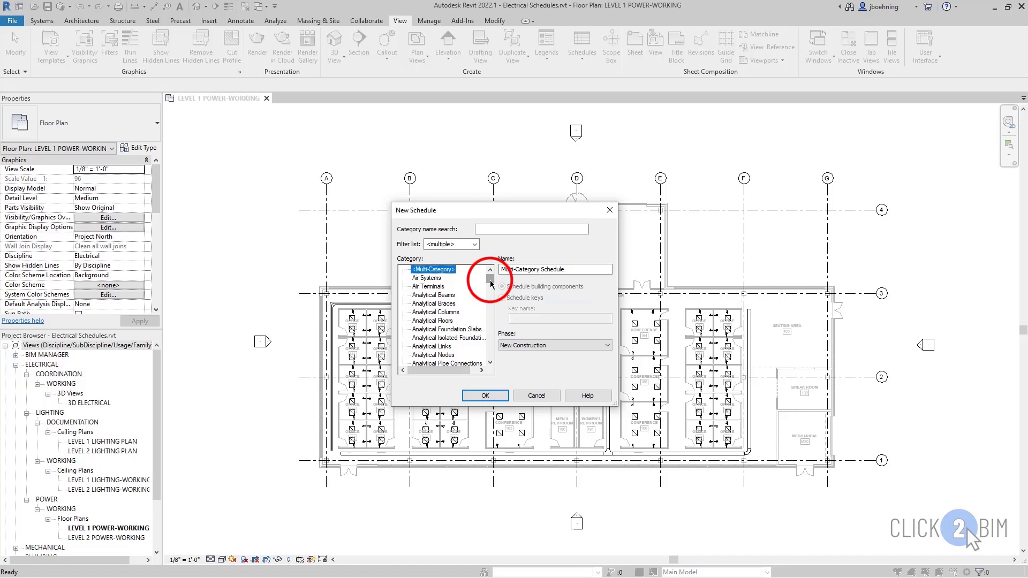
left_click(490, 281)
left_click(491, 280)
left_click_drag(490, 283, 492, 321)
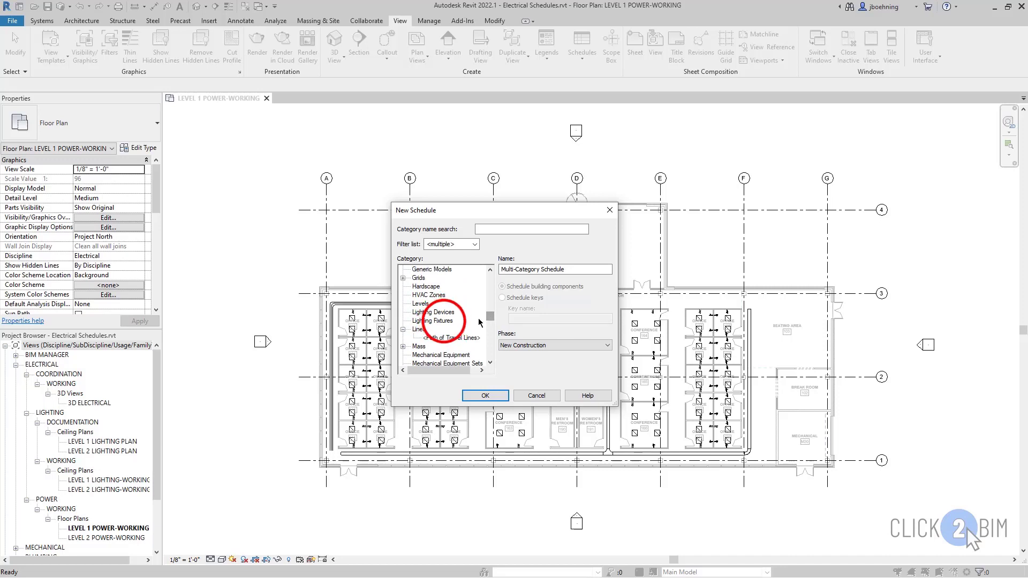
left_click(444, 321)
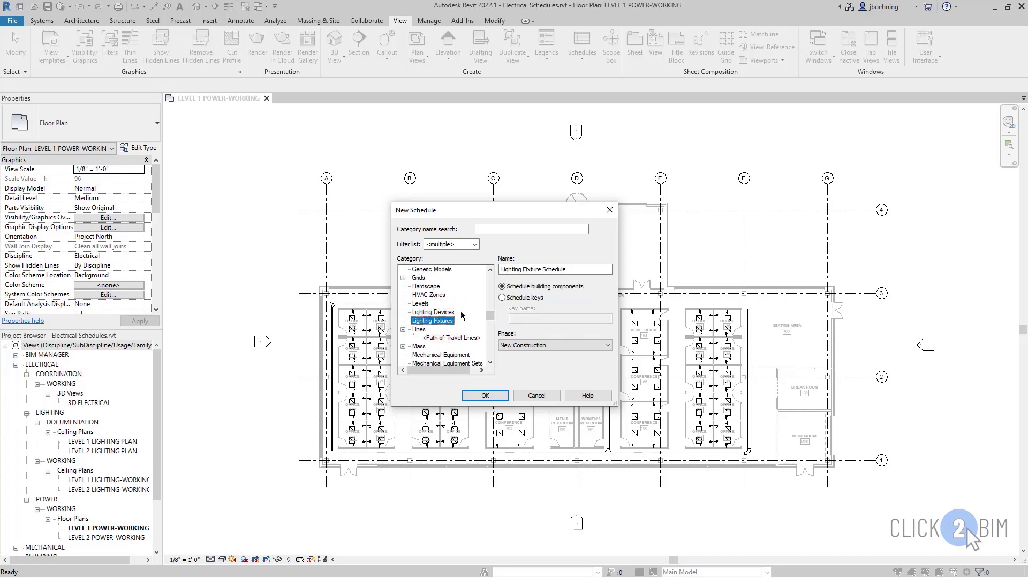
- Keep the name Lighting Fixture Schedule, choose the New Construction phase, and create the schedule of building components
left_click(574, 270)
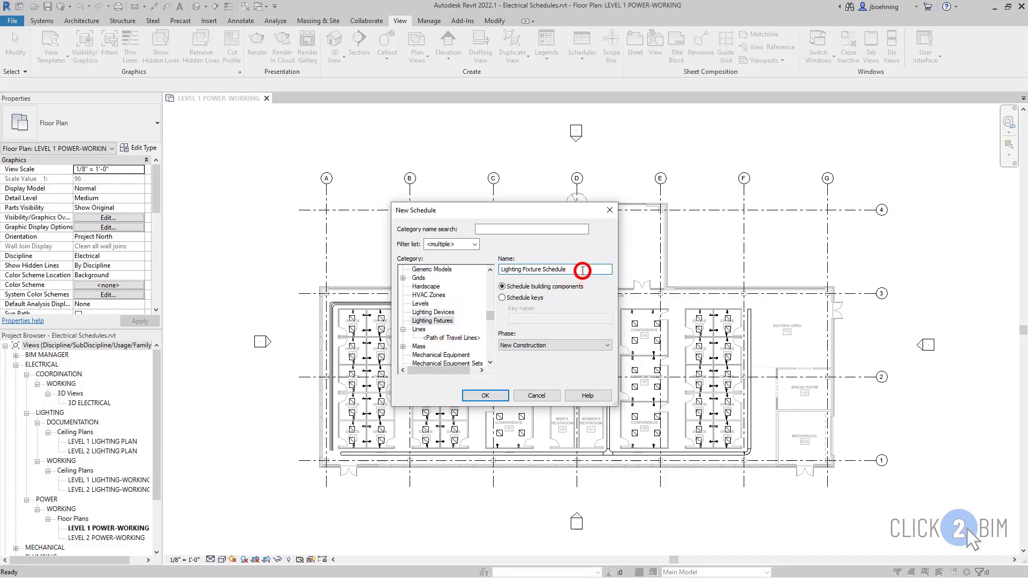
left_click_drag(570, 270, 499, 272)
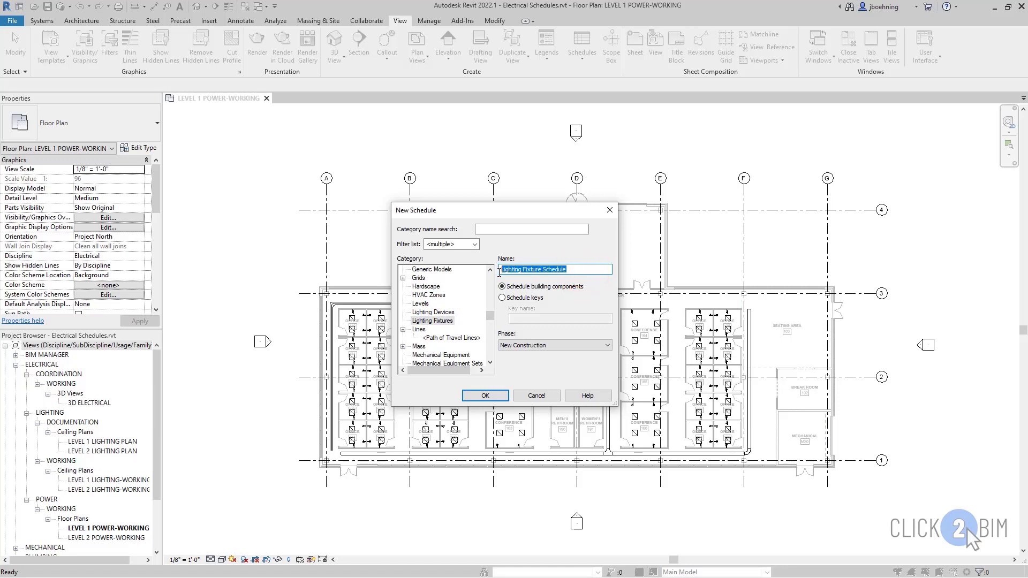
left_click(582, 270)
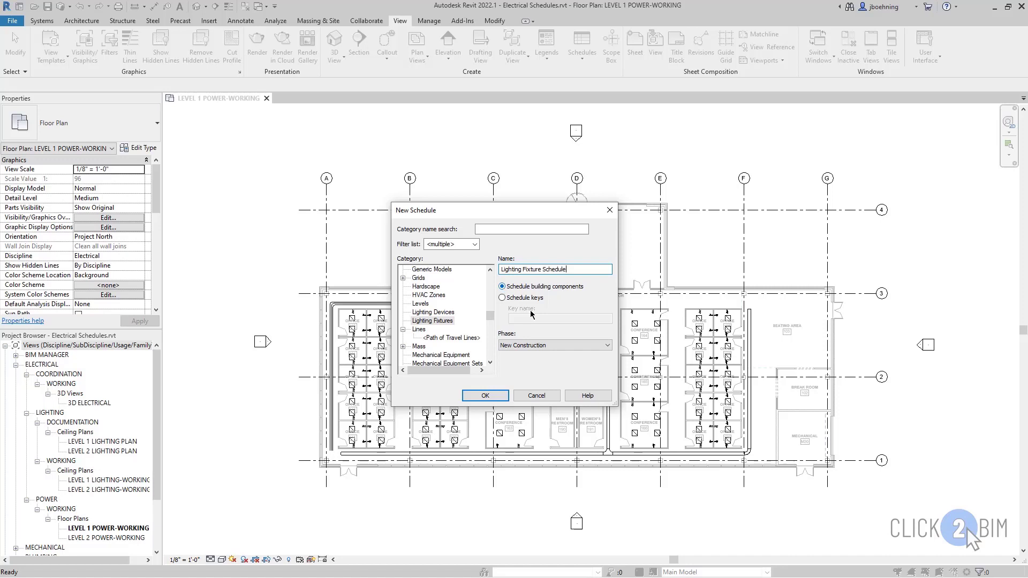
left_click(570, 346)
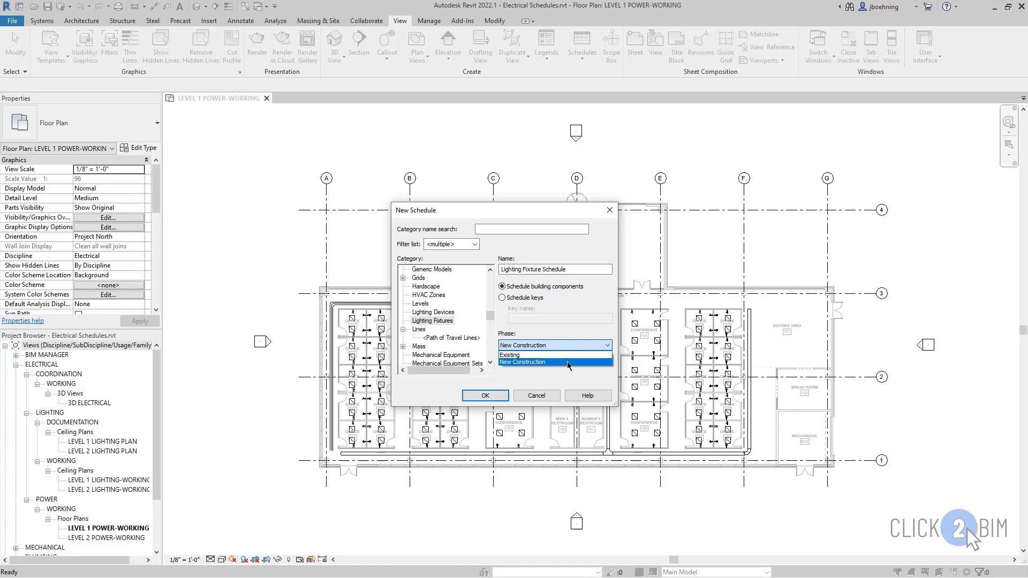
left_click(568, 363)
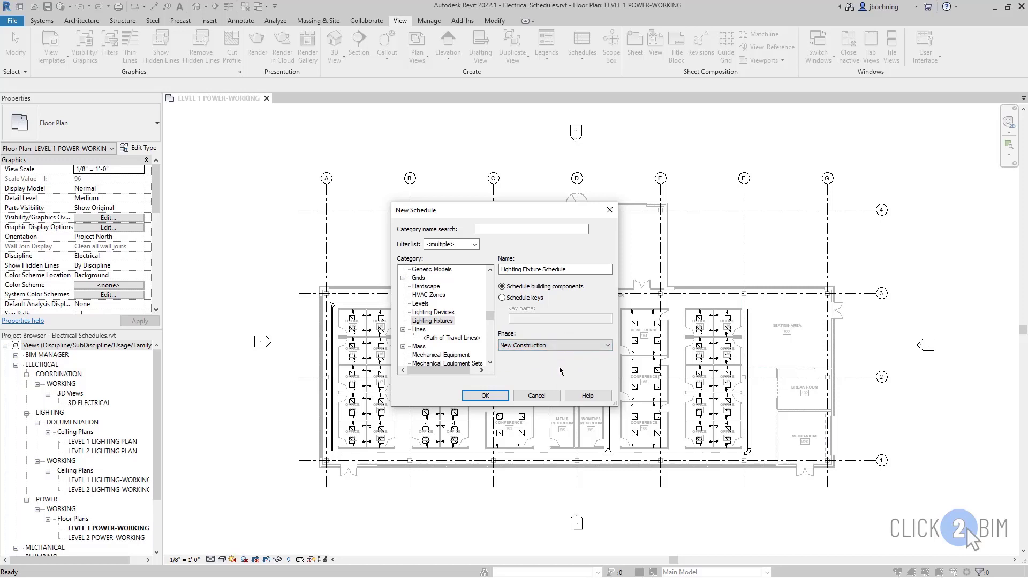
left_click(500, 396)
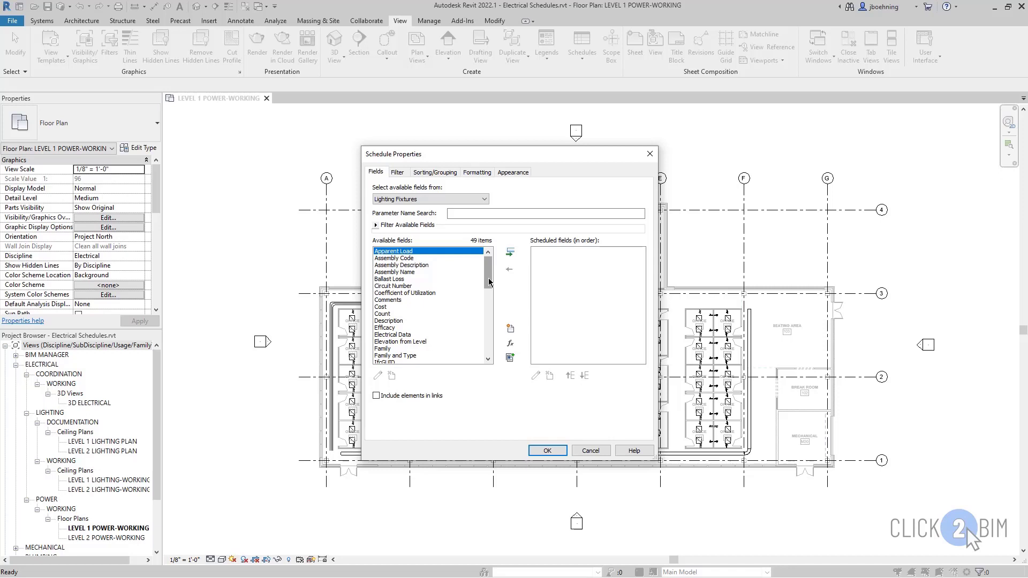
- Look through the available lighting fixture fields, checking Family and Type, Family, and Type
left_click_drag(489, 282, 489, 313)
left_click_drag(490, 303, 488, 288)
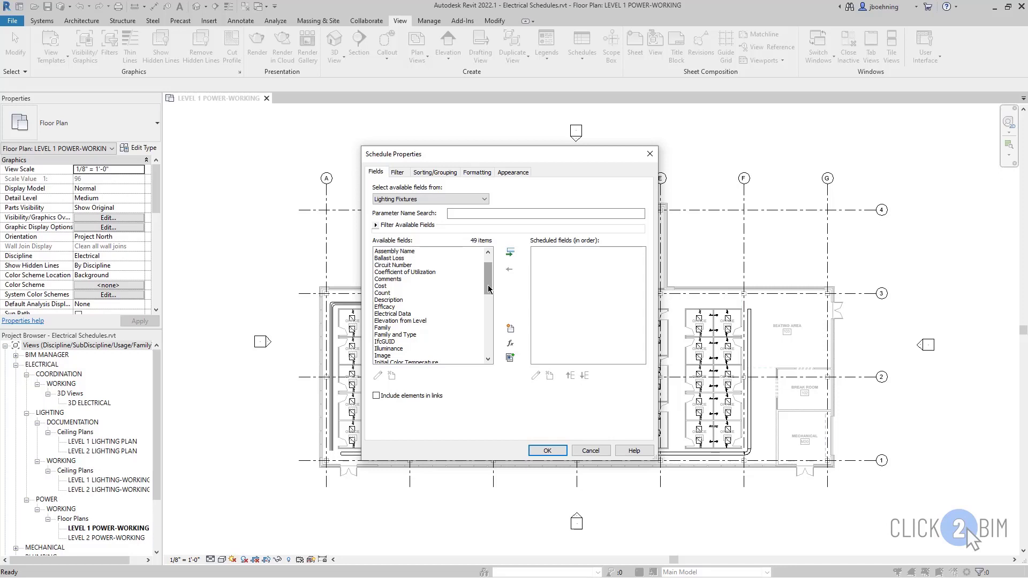
left_click_drag(488, 287, 487, 298)
left_click(405, 301)
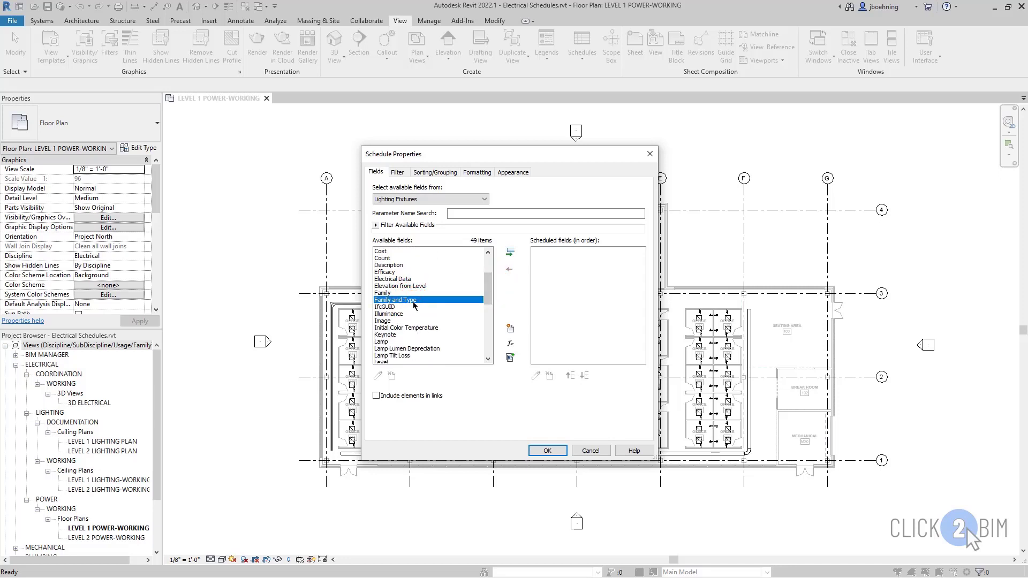
left_click(395, 293)
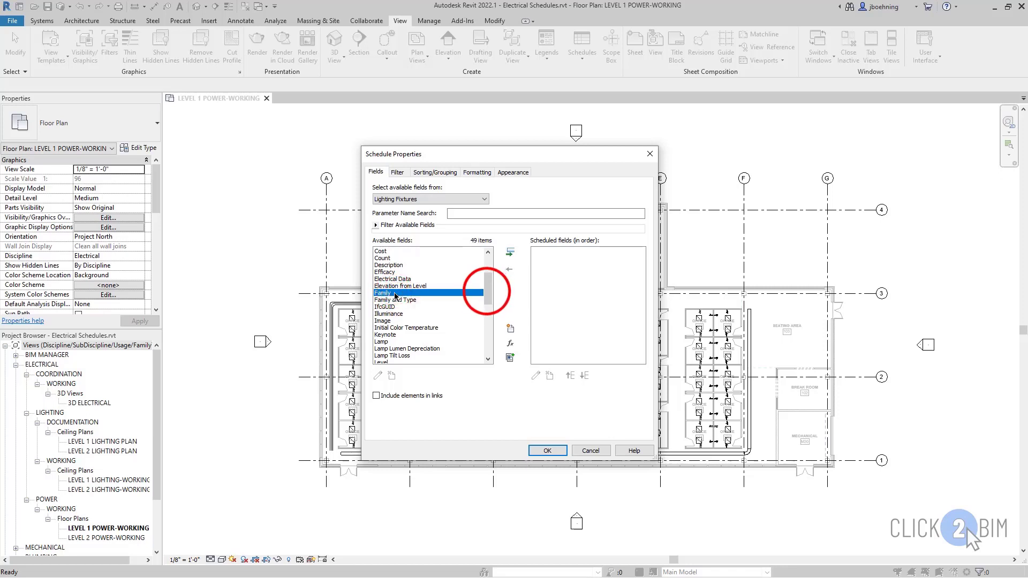
left_click_drag(487, 292, 486, 337)
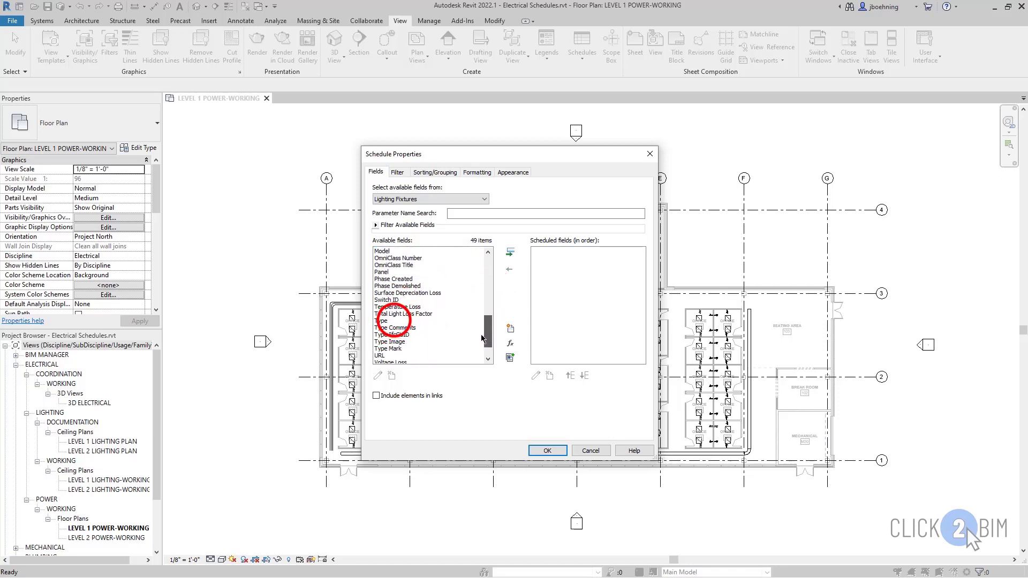
left_click(395, 321)
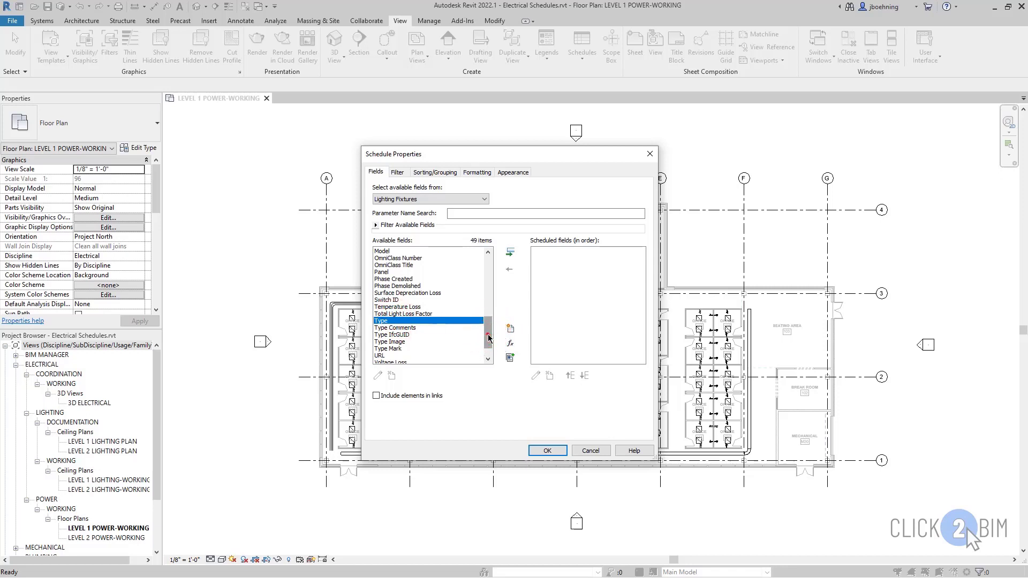
- Add Family and Type as two separate fields to the schedule
left_click_drag(489, 337, 407, 292)
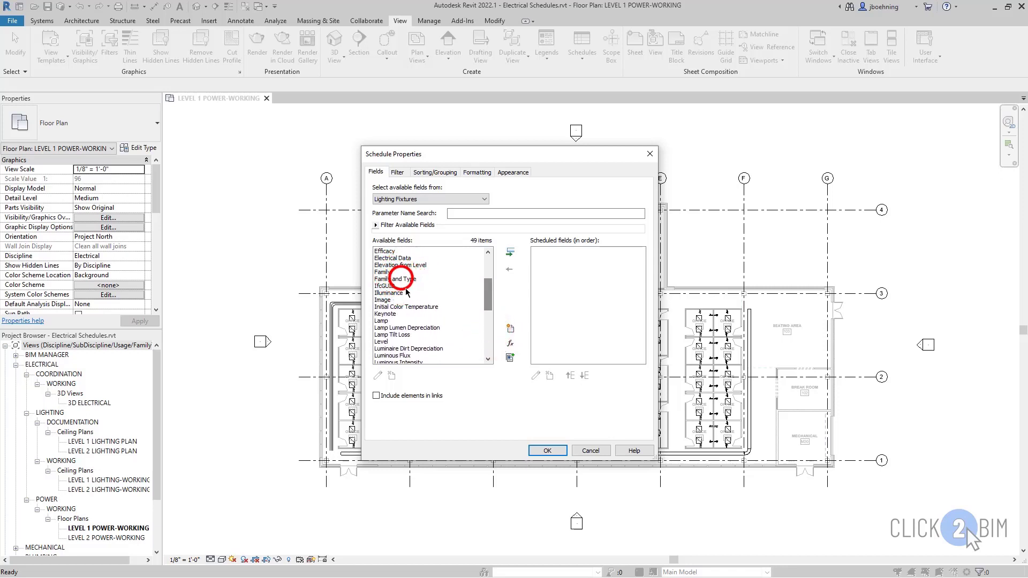
left_click(382, 272)
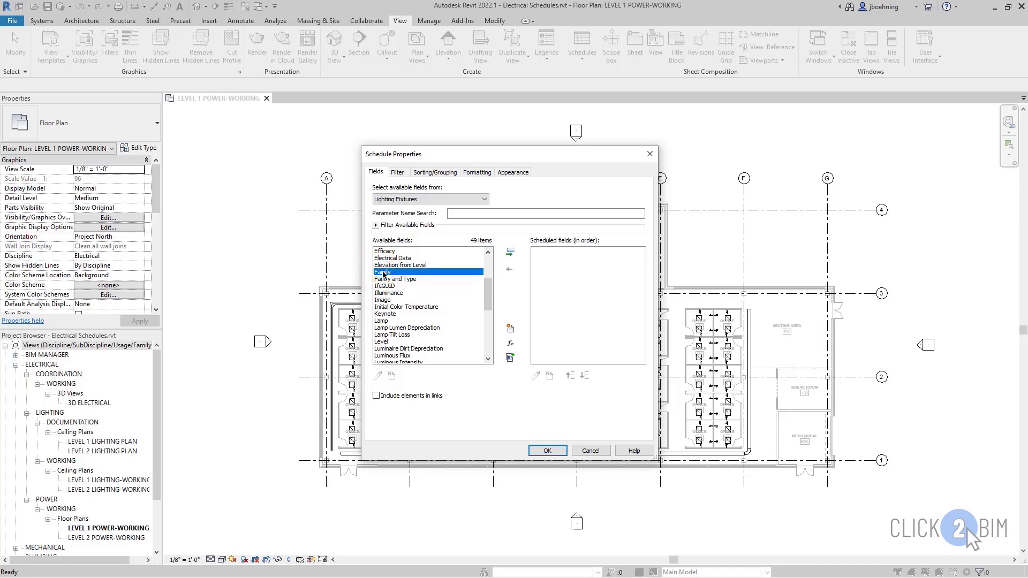
left_click(510, 253)
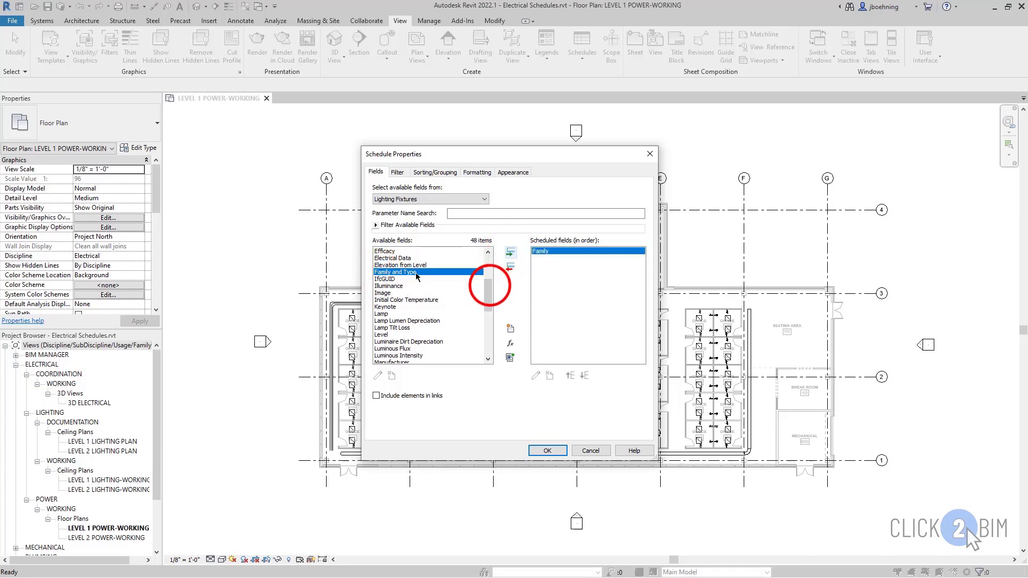
left_click_drag(488, 292, 487, 331)
left_click(385, 306)
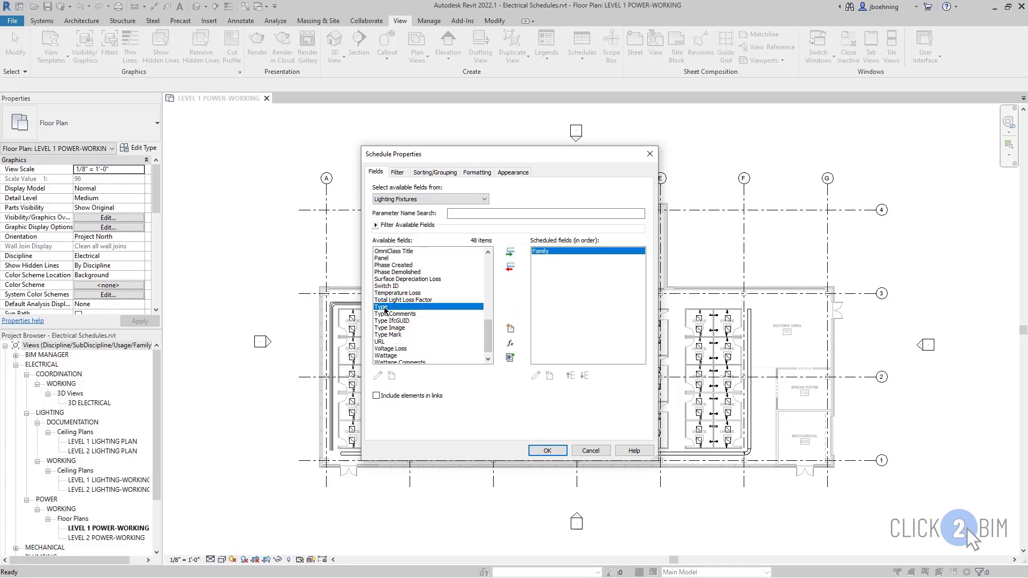
left_click(510, 252)
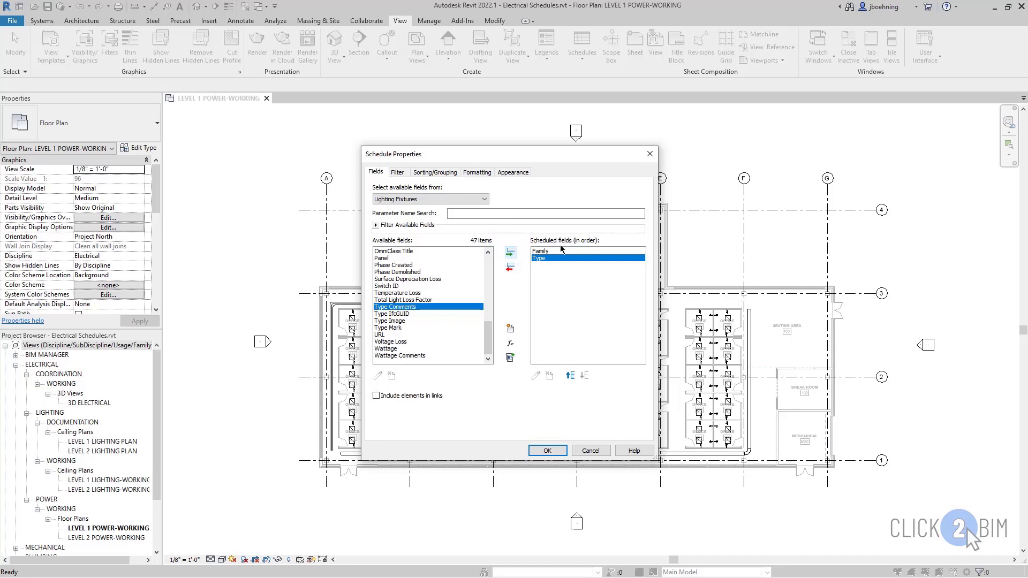
- Add the Type Comments field to the scheduled fields and remove it again
left_click(510, 252)
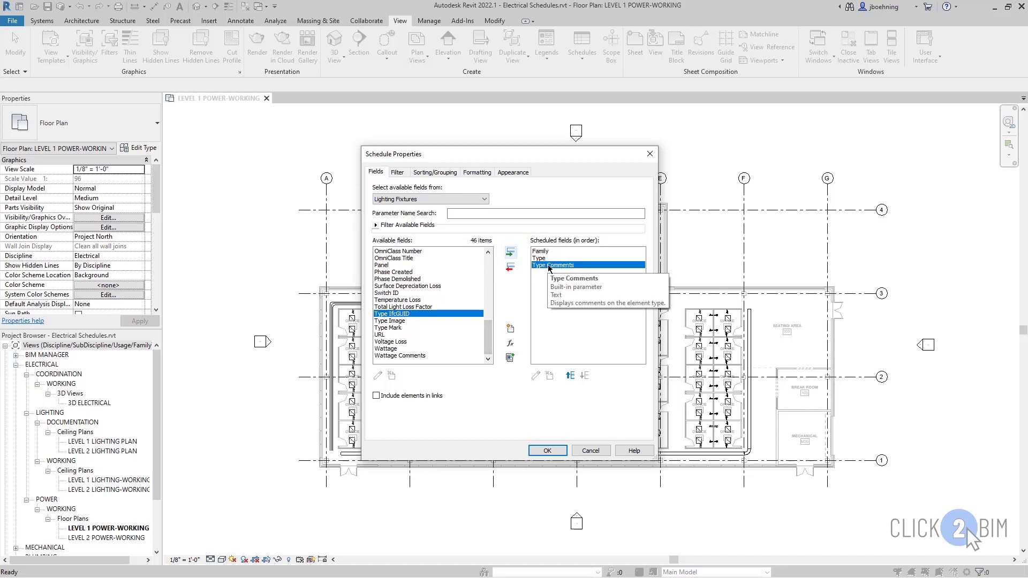
left_click(511, 271)
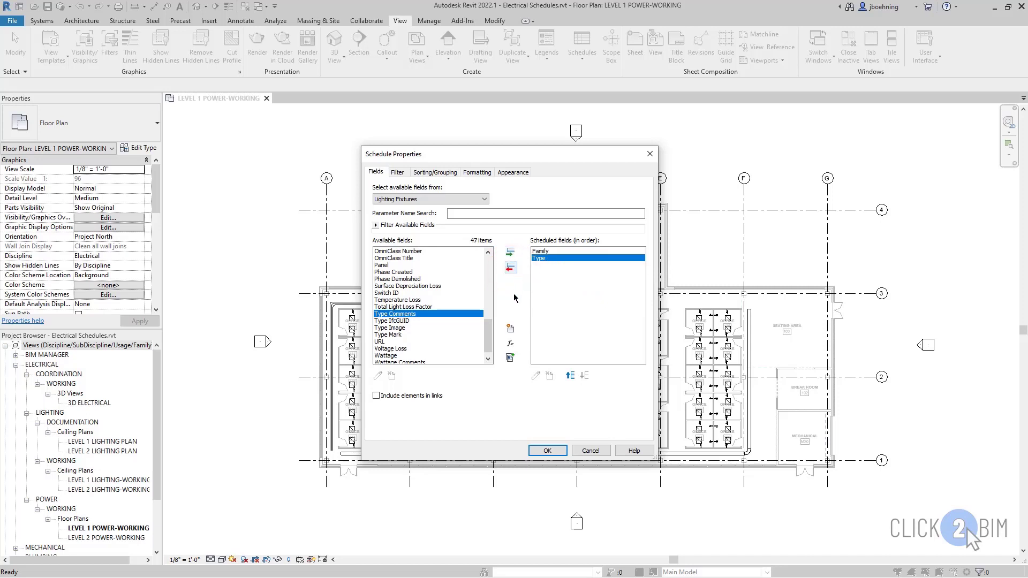
- Add the Type Mark, Wattage and Illuminance fields after Type in the scheduled fields
left_click(492, 332)
left_click_drag(492, 332, 487, 345)
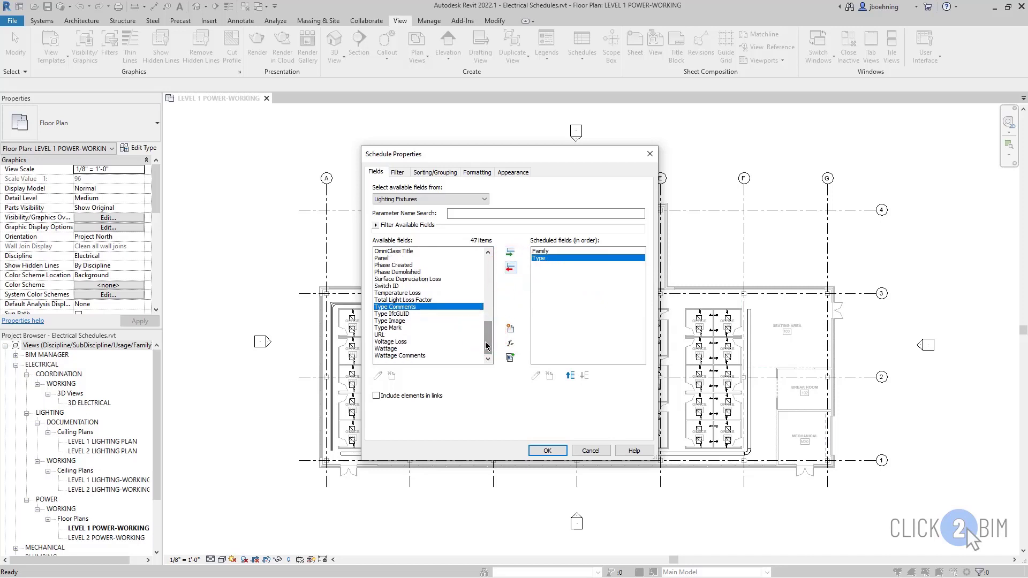
double_click(395, 328)
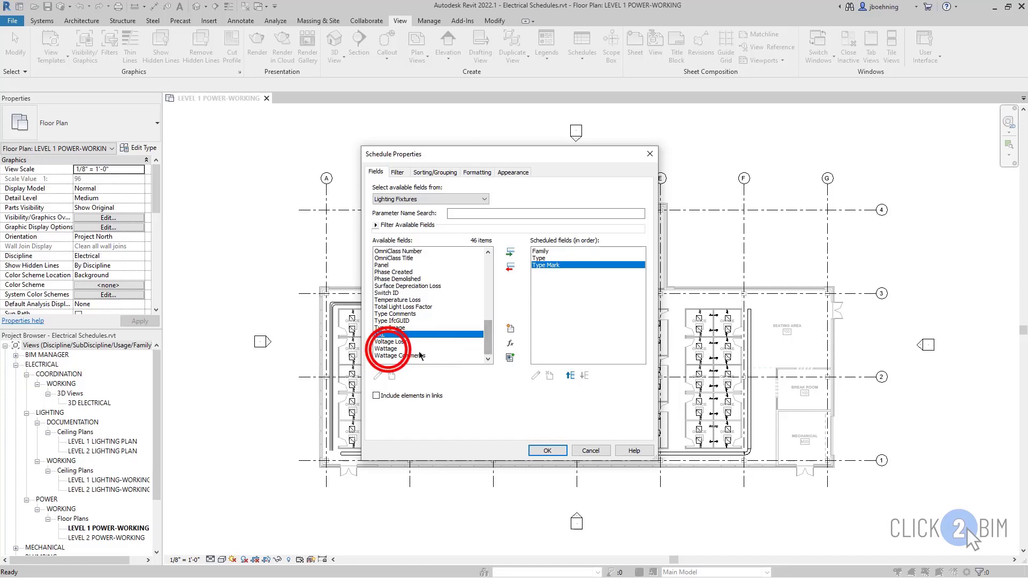
double_click(390, 349)
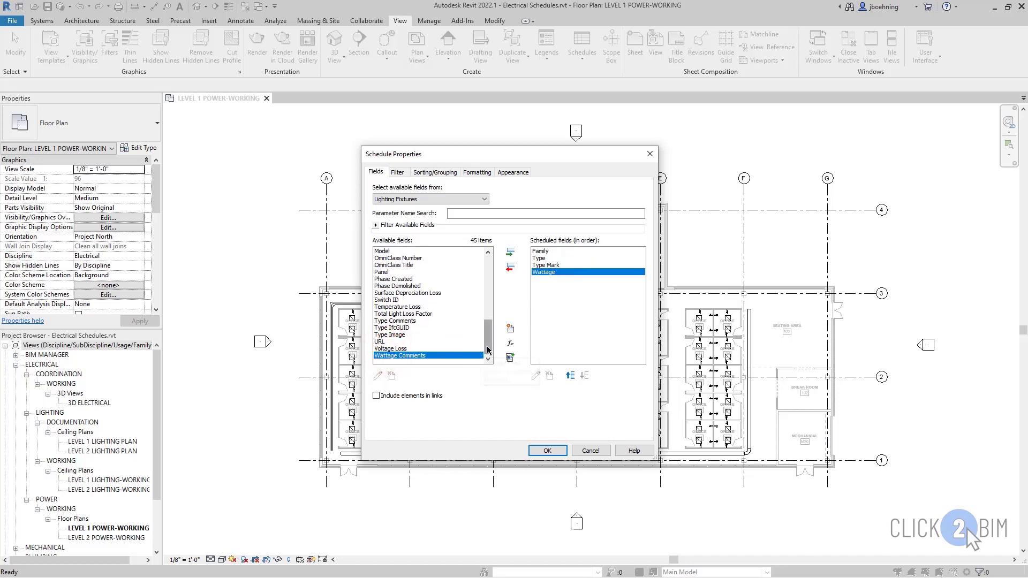
left_click_drag(488, 344, 486, 289)
double_click(393, 271)
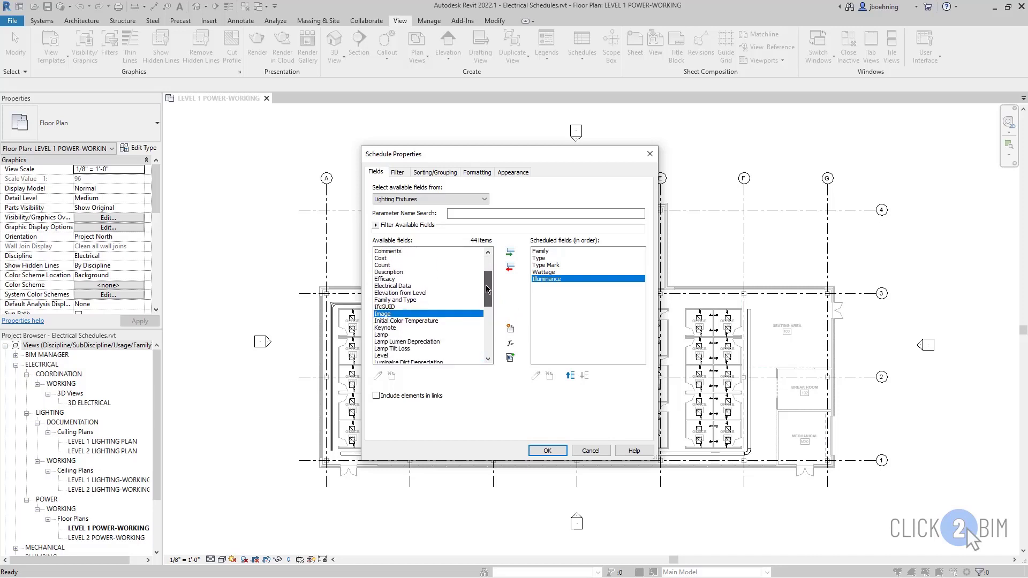
- Move the Family field down two places in the scheduled order and back up to first place
left_click(564, 251)
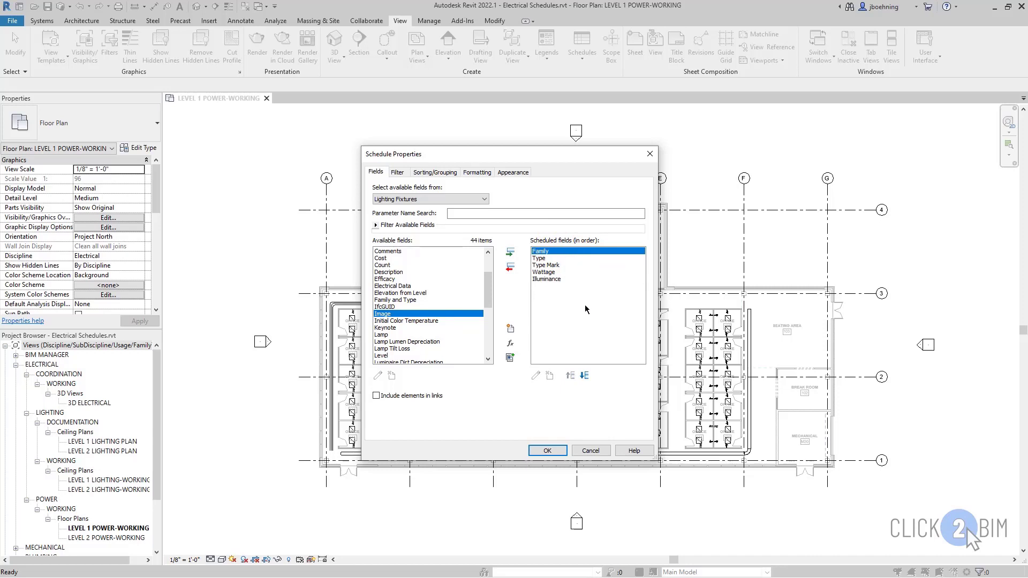
left_click(584, 375)
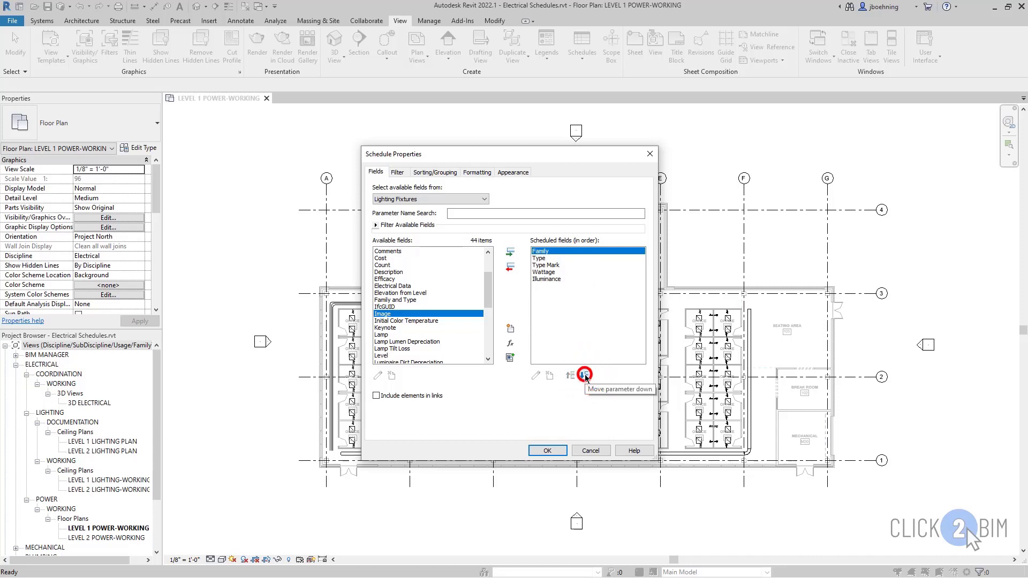
left_click(584, 376)
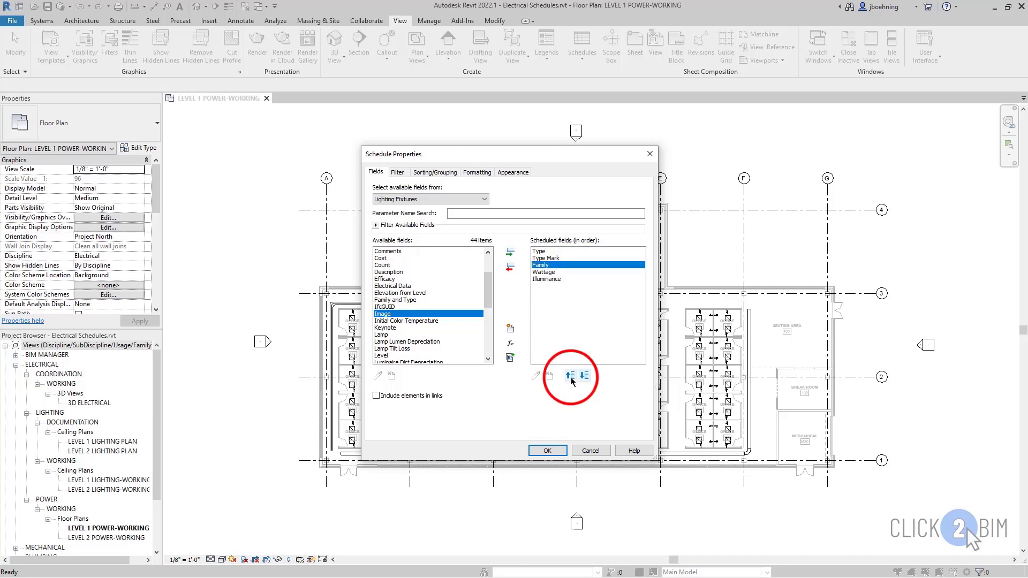
left_click(570, 376)
left_click(570, 376)
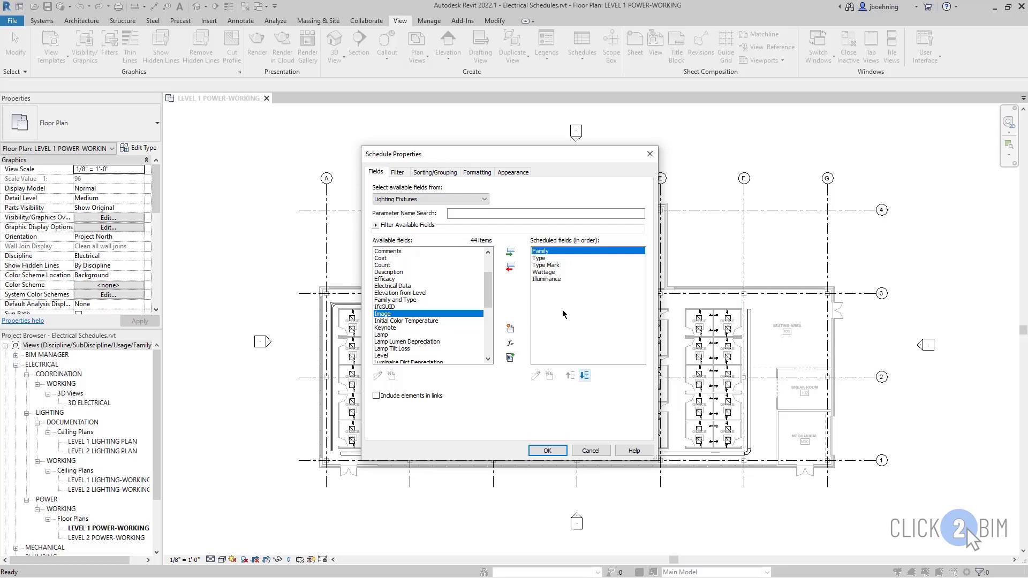
- Accept the schedule properties to generate the lighting fixture schedule, and widen its Family and Type columns
left_click(541, 258)
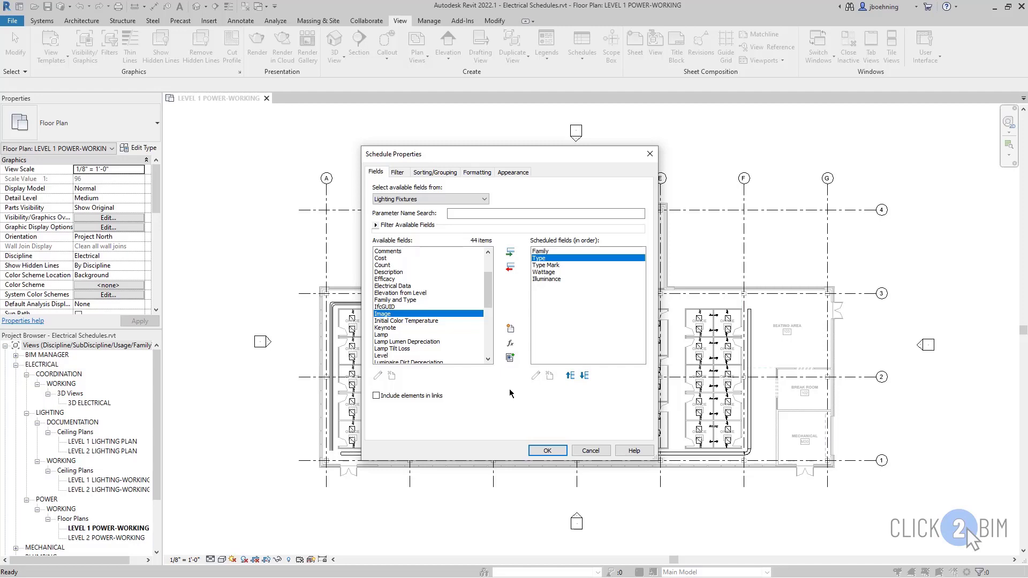
left_click(550, 450)
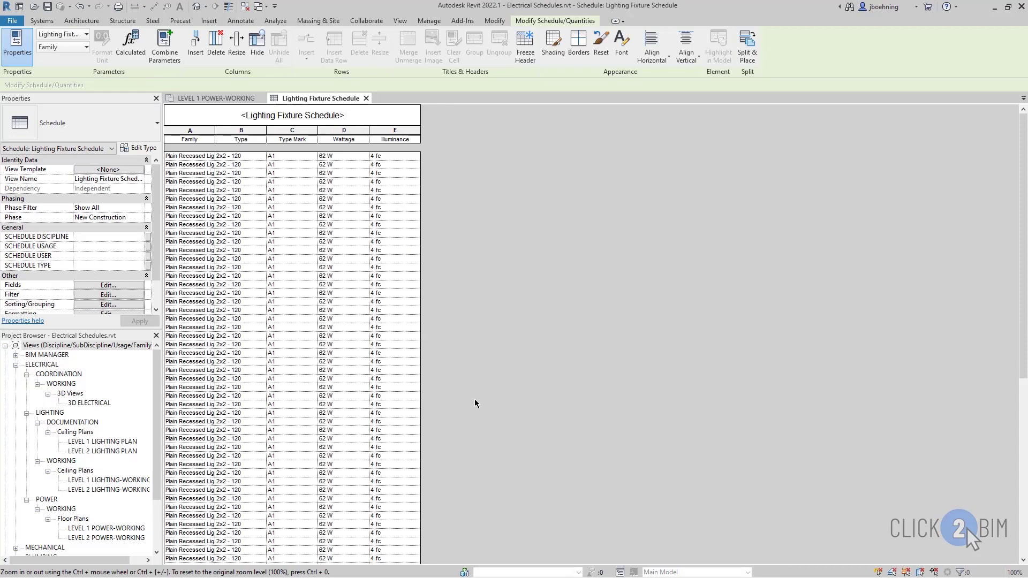
left_click(229, 139)
mouse_move(215, 130)
left_mouse_down()
mouse_move(273, 129)
mouse_move(209, 131)
left_mouse_up()
left_click_drag(210, 130, 275, 130)
left_click_drag(275, 130, 339, 132)
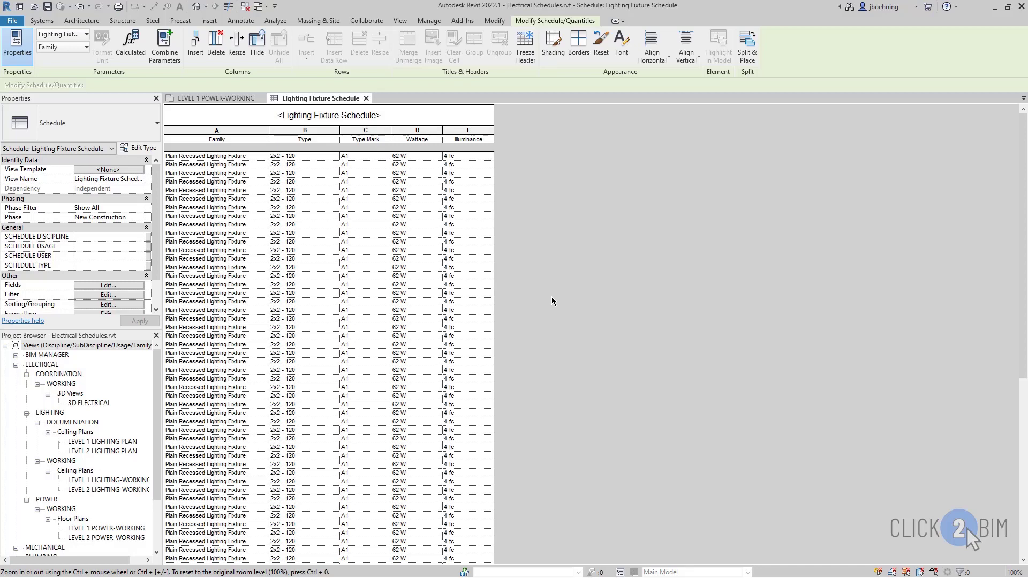
- Look through the rows of the lighting fixture schedule from the first entries to the last
scroll(537, 324, "down", 3)
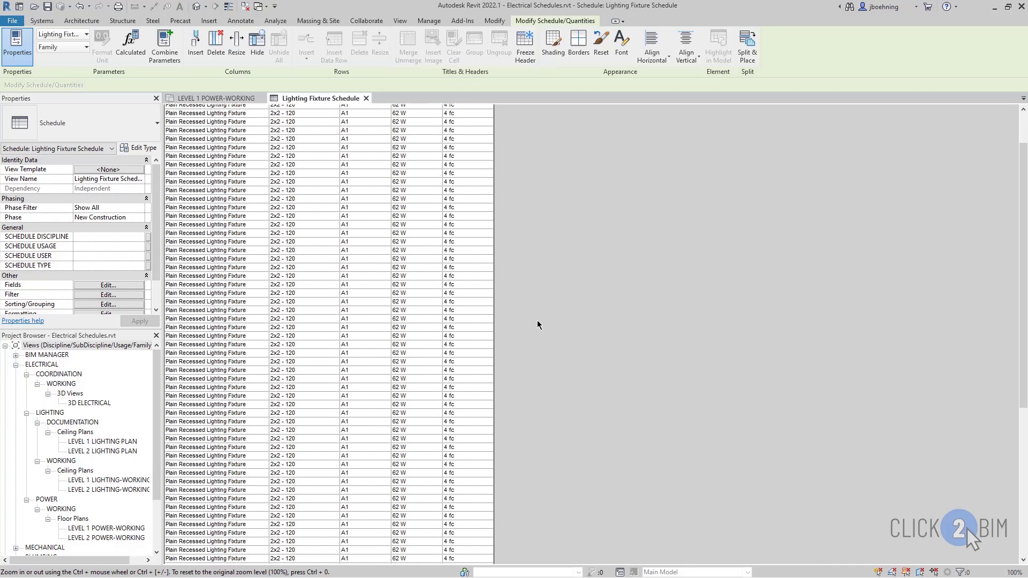
scroll(538, 325, "up", 3)
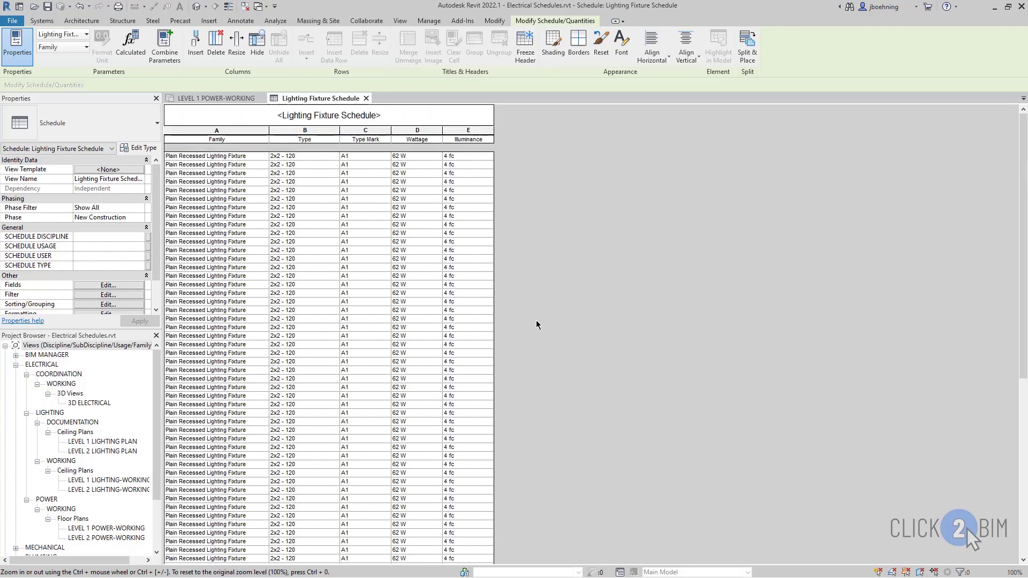
scroll(537, 324, "down", 3)
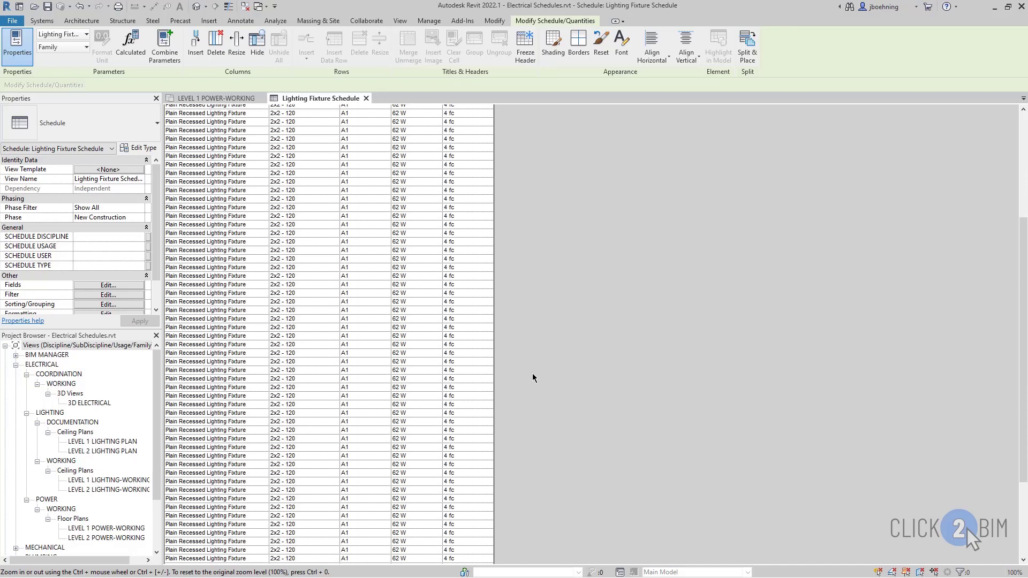
scroll(532, 378, "up", 3)
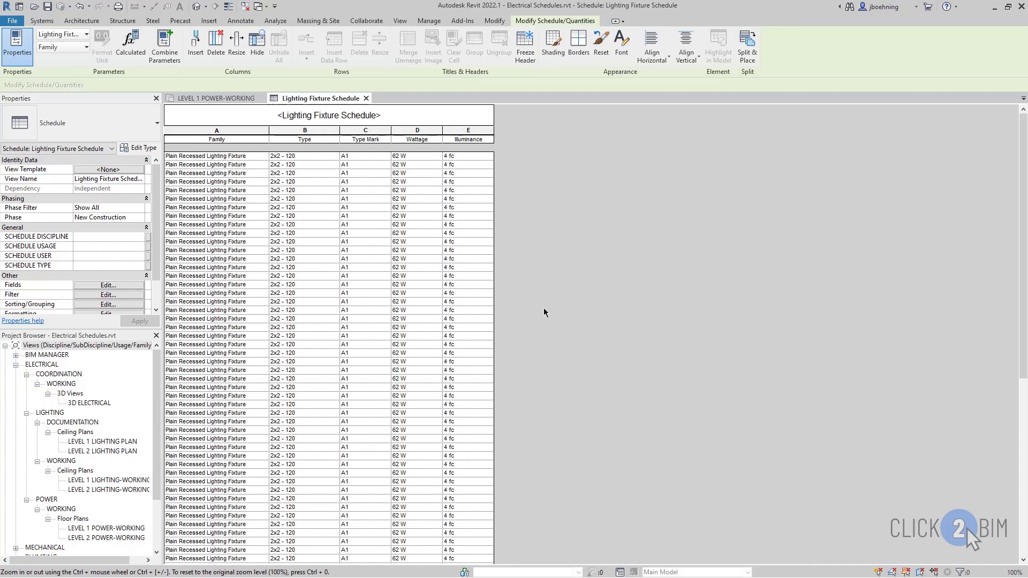
scroll(544, 307, "down", 3)
scroll(544, 307, "up", 3)
- Create a new schedule from the project's Schedules/Quantities for the Conduits category, scheduling building components in the New Construction phase
left_click_drag(158, 368, 161, 437)
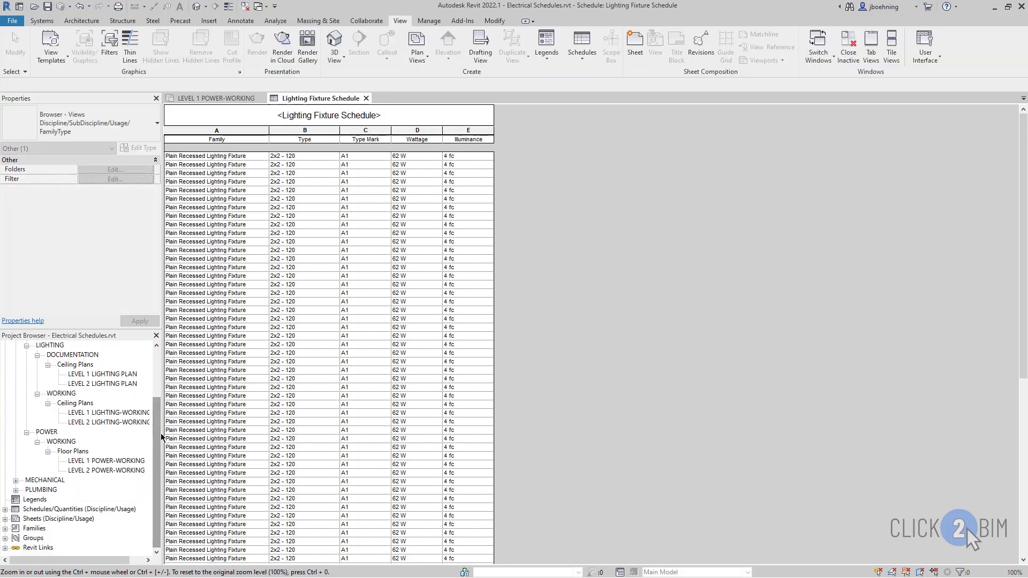
right_click(69, 512)
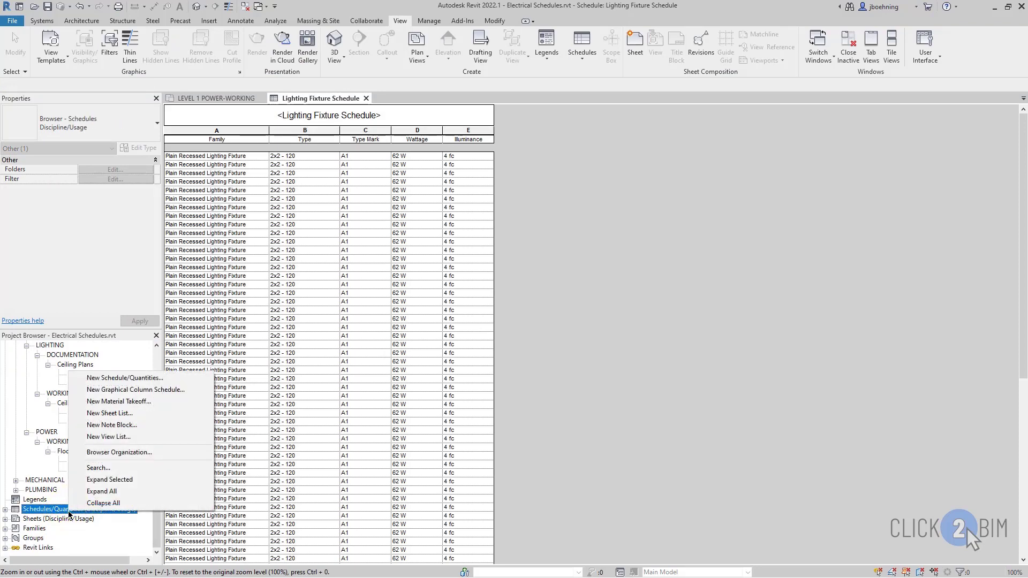
left_click(179, 379)
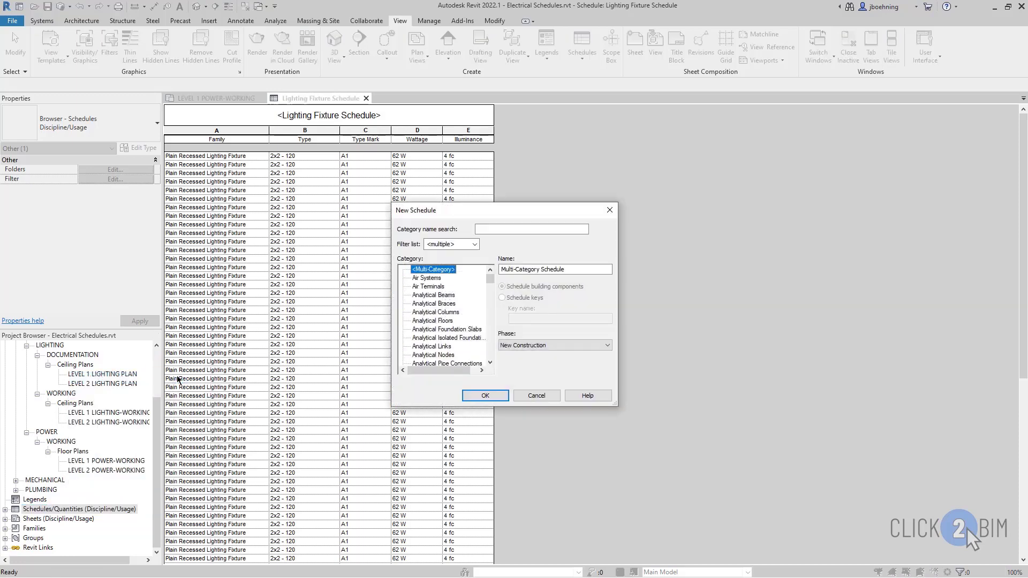
left_click(490, 279)
left_click_drag(491, 279, 489, 295)
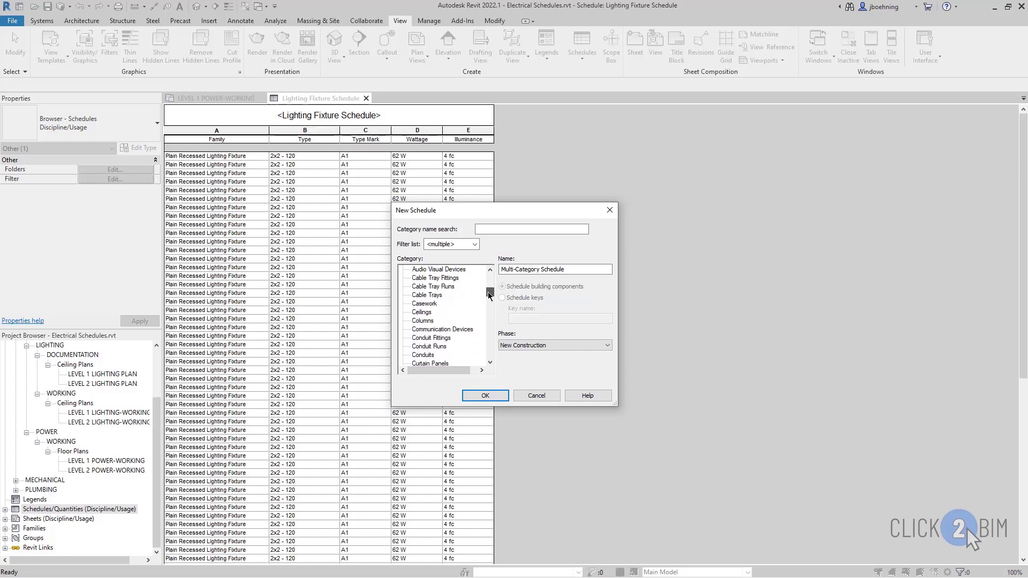
left_click(433, 338)
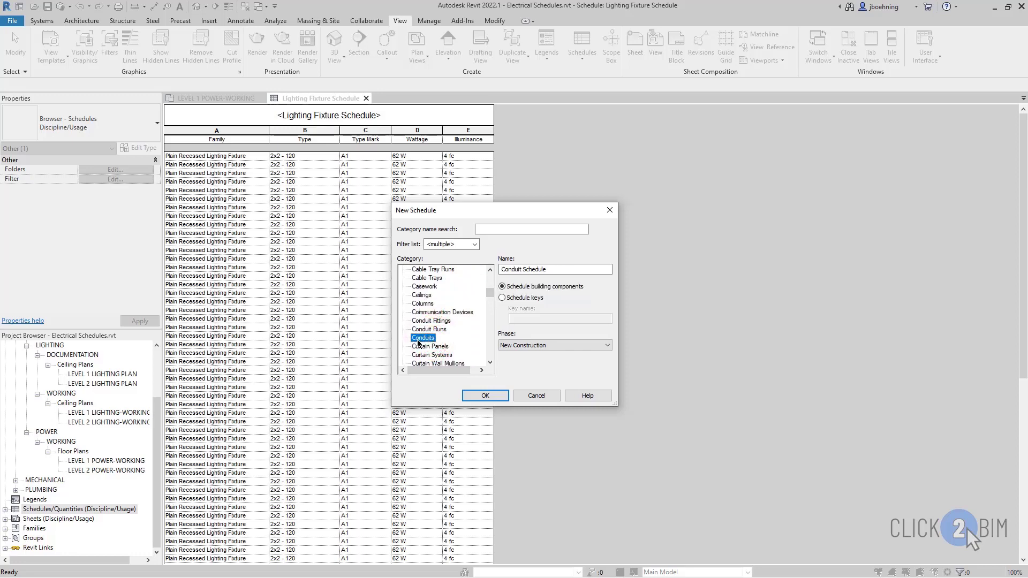
left_click(494, 396)
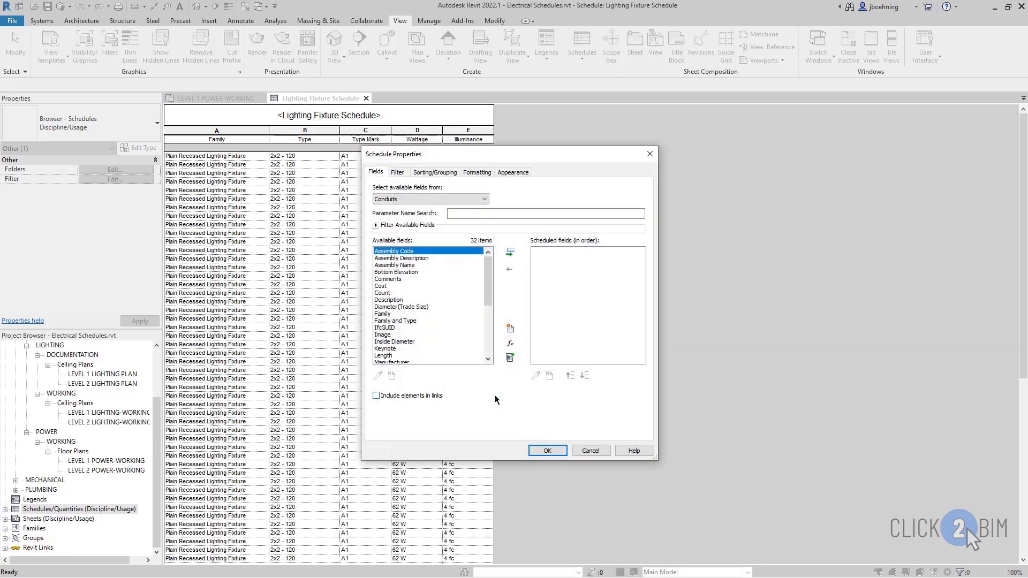
- Add the Family and Type, Length, Size and Diameter(Trade Size) fields to the conduit schedule
double_click(413, 323)
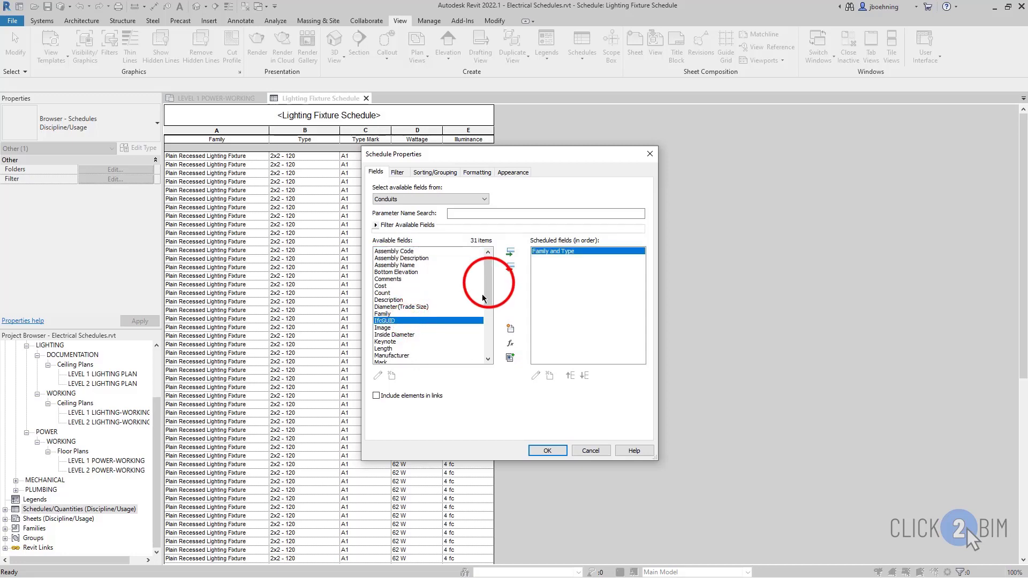
left_click(489, 285)
left_click_drag(489, 286, 485, 351)
double_click(389, 315)
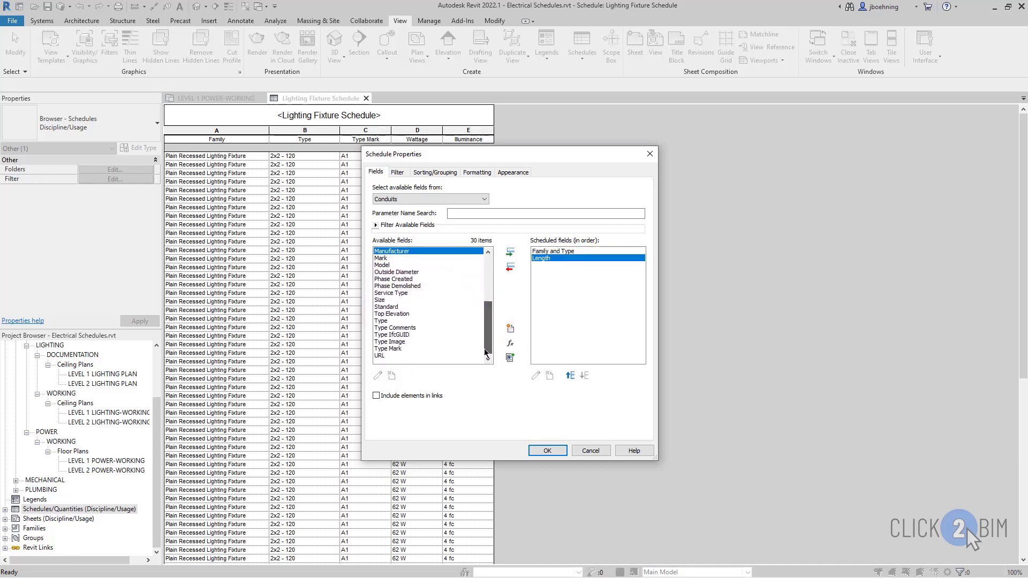
double_click(383, 300)
left_click_drag(488, 316, 487, 281)
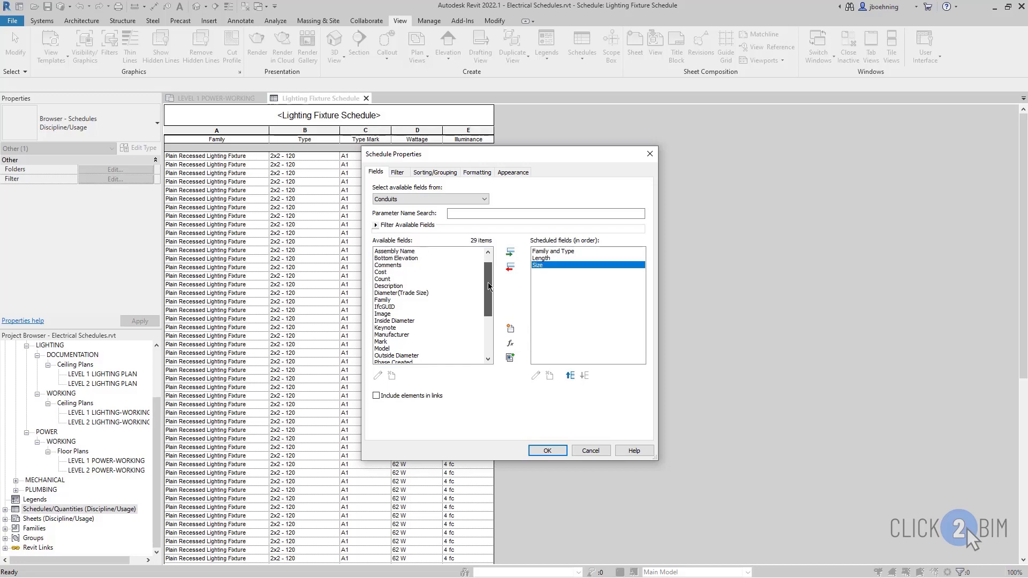
double_click(404, 294)
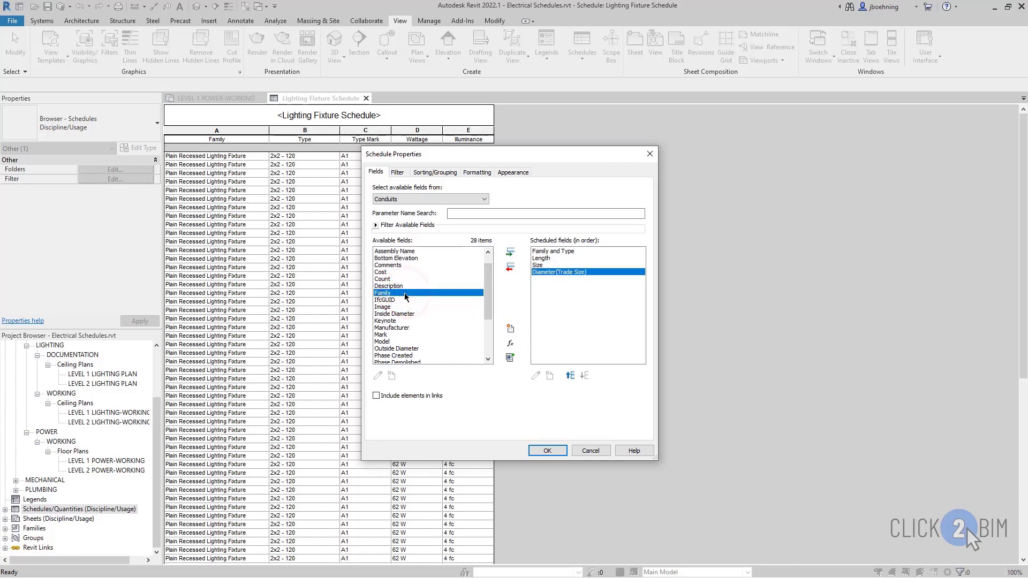
mouse_move(488, 296)
left_mouse_down()
mouse_move(483, 333)
mouse_move(479, 283)
left_mouse_up()
left_click(606, 310)
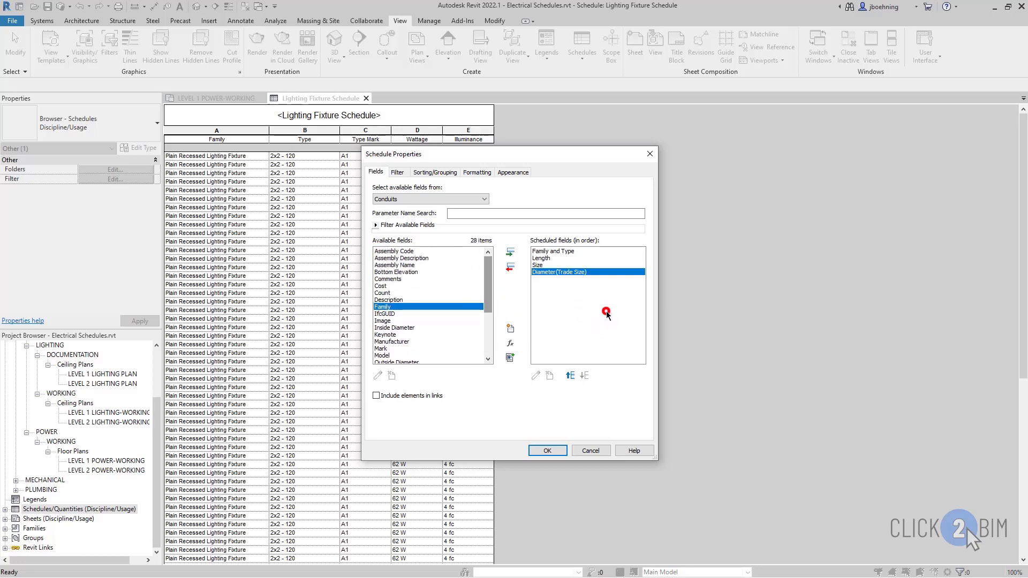
- Move the Length field down two places so it comes last in the scheduled order
left_click(542, 258)
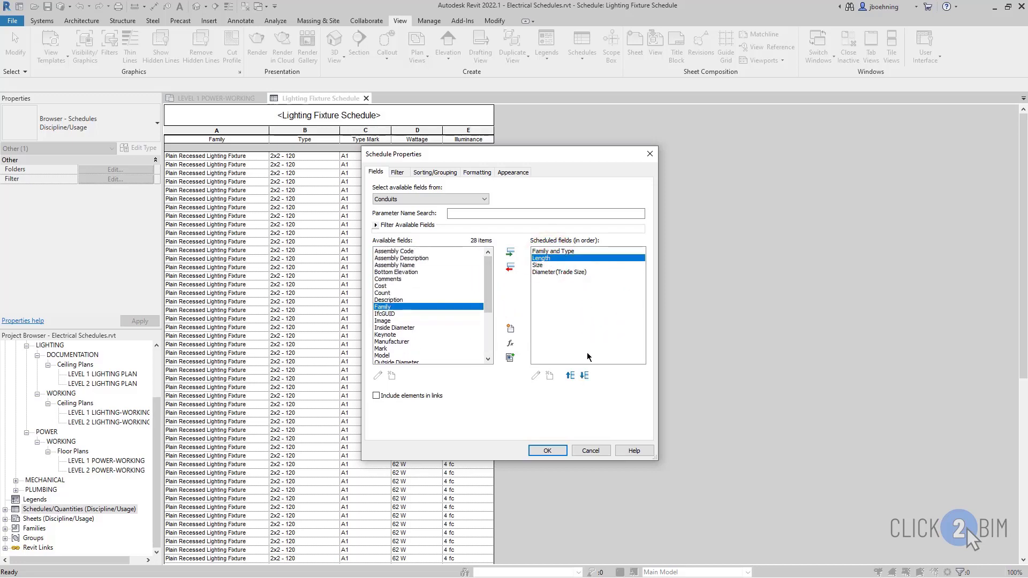
left_click(584, 376)
left_click(584, 375)
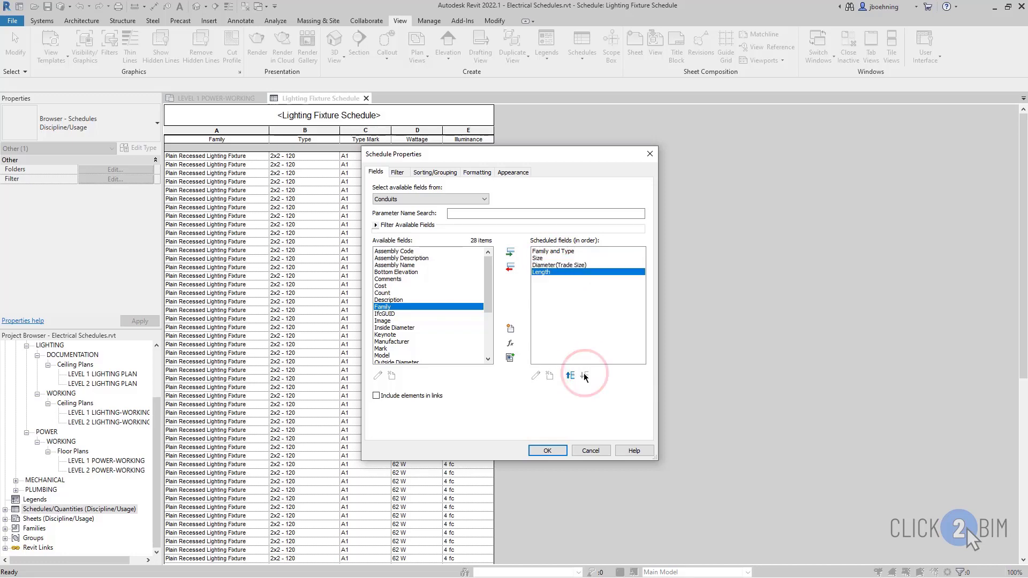
- Generate the conduit schedule and widen its Family and Type and Diameter(Trade Size) columns to show their full text
left_click(547, 450)
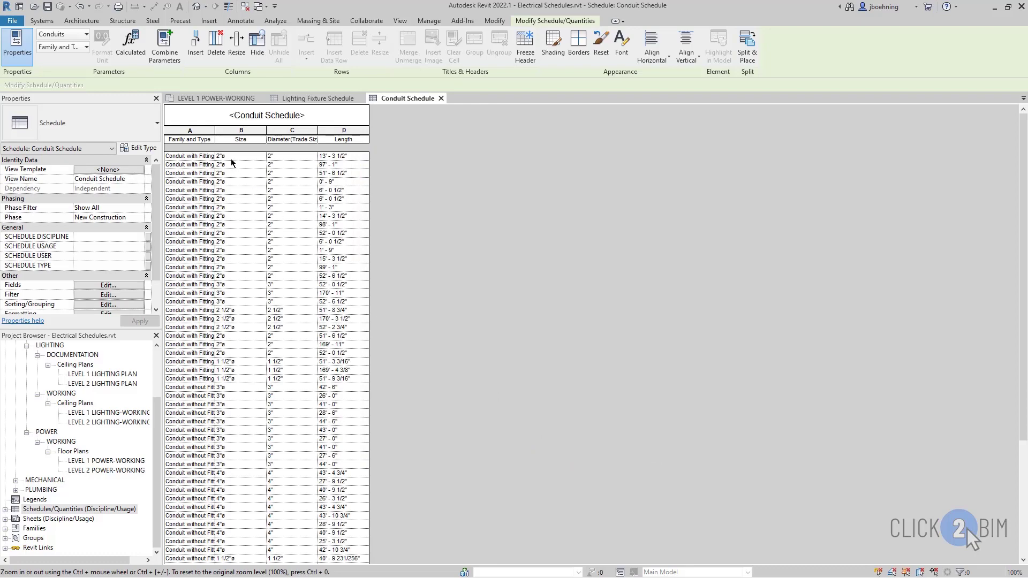
left_click_drag(214, 131, 338, 134)
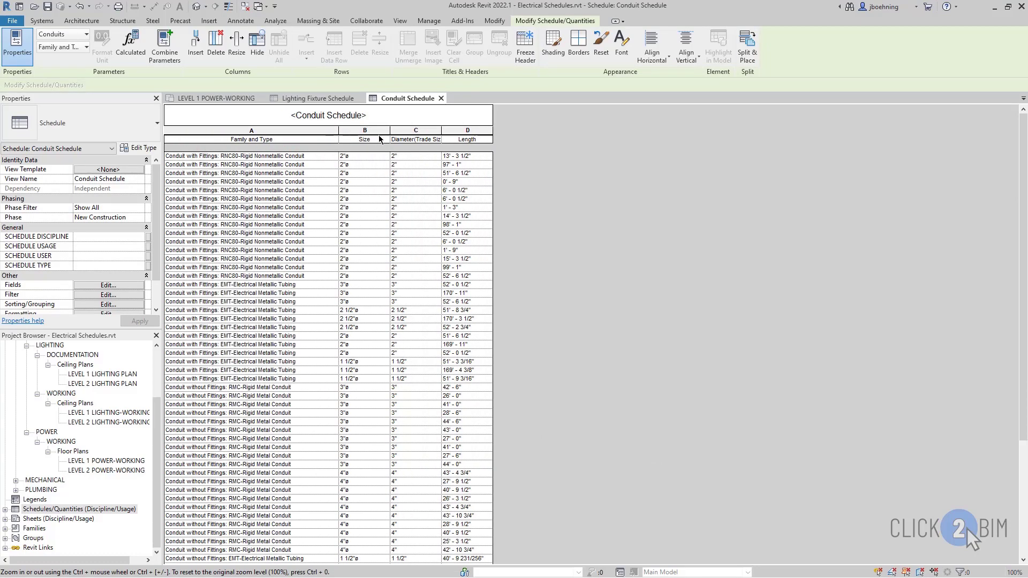
left_click_drag(441, 130, 463, 130)
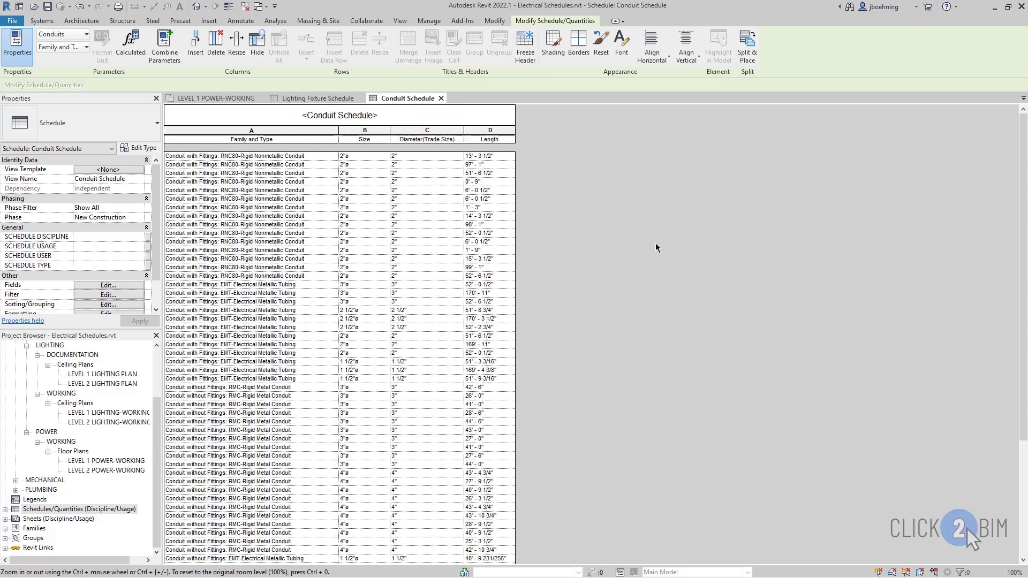
scroll(637, 303, "down", 5)
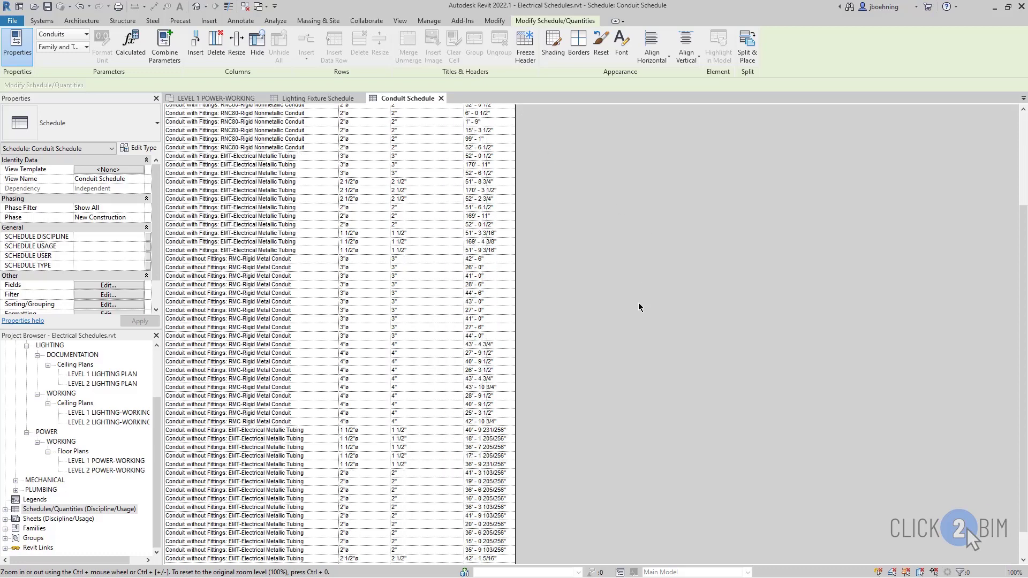
scroll(617, 353, "up", 5)
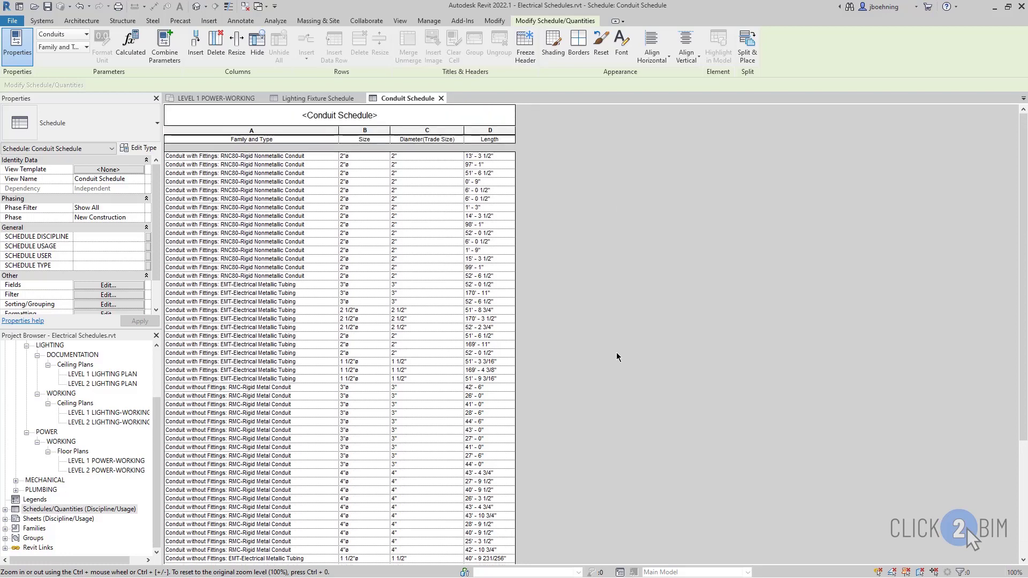